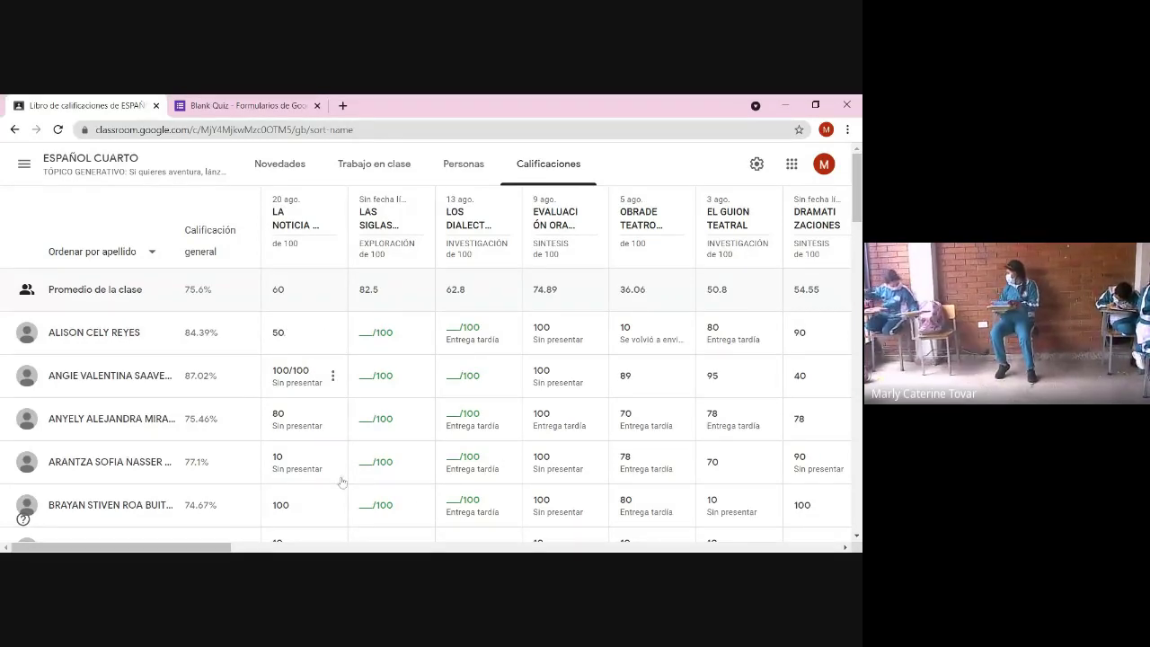
- Review the class's grades from DRAMATIZACIONES back to the May assignments, starting with the first students in the gradebook
left_click_drag(224, 547, 348, 549)
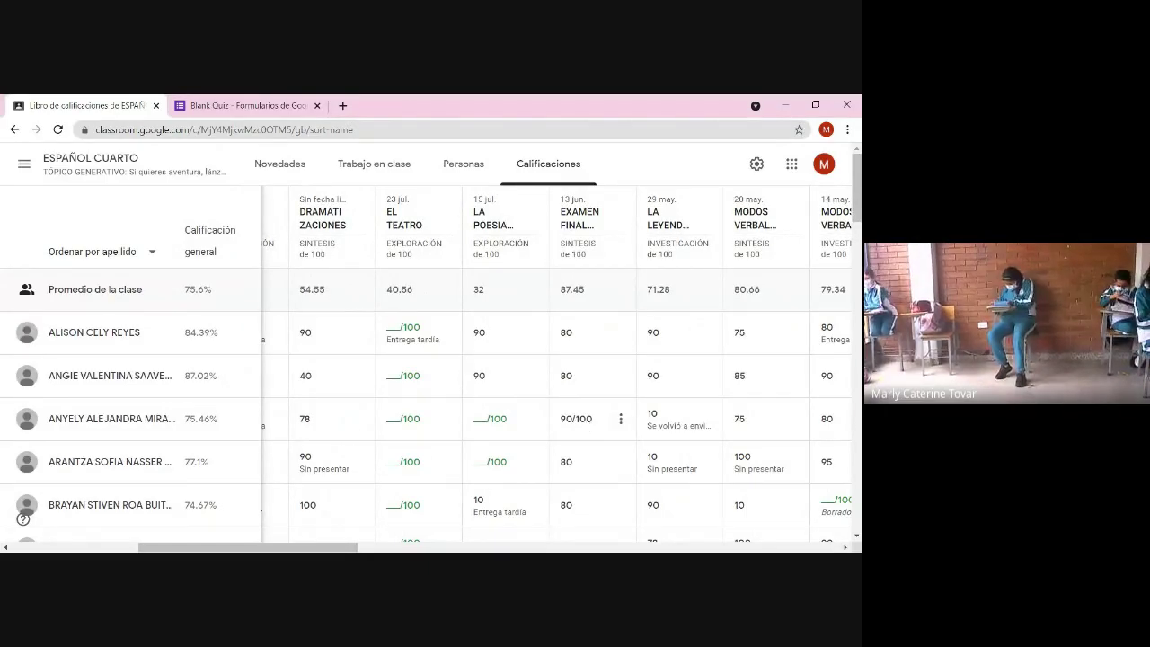
scroll(506, 423, "down", 3)
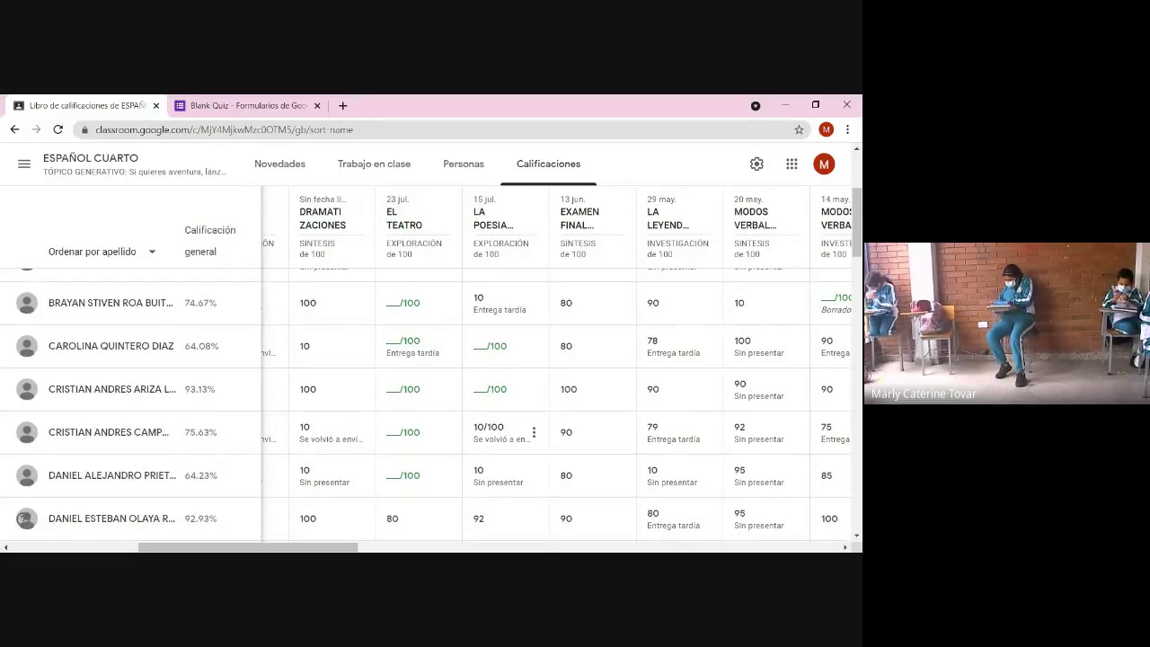
scroll(505, 423, "down", 1)
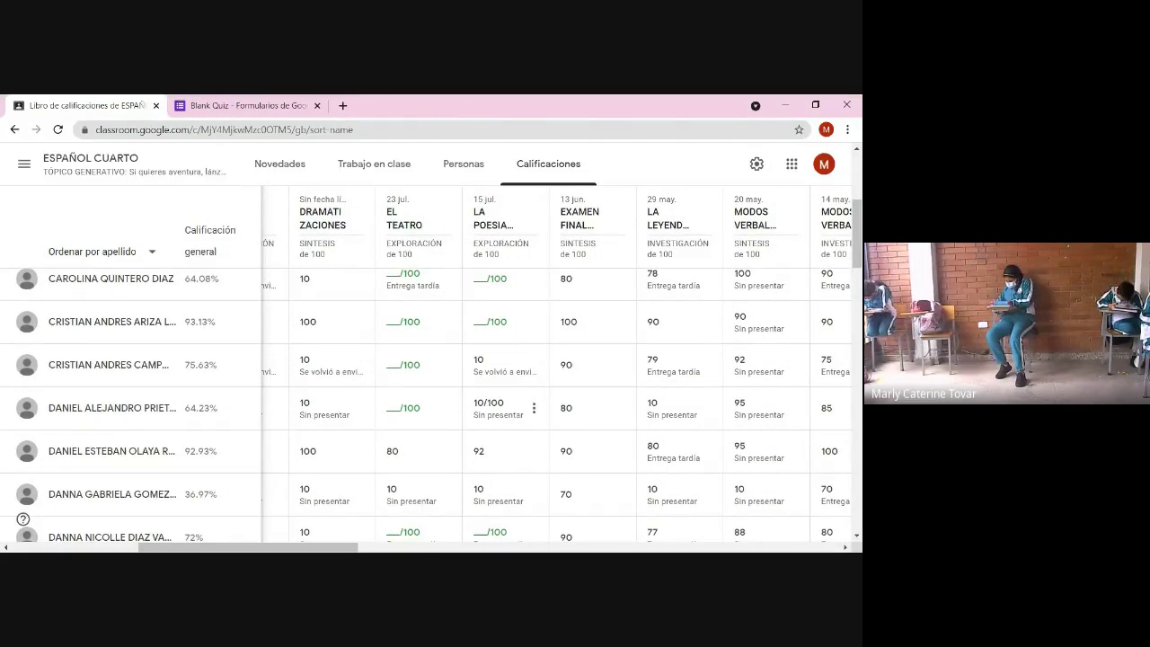
scroll(534, 413, "up", 4)
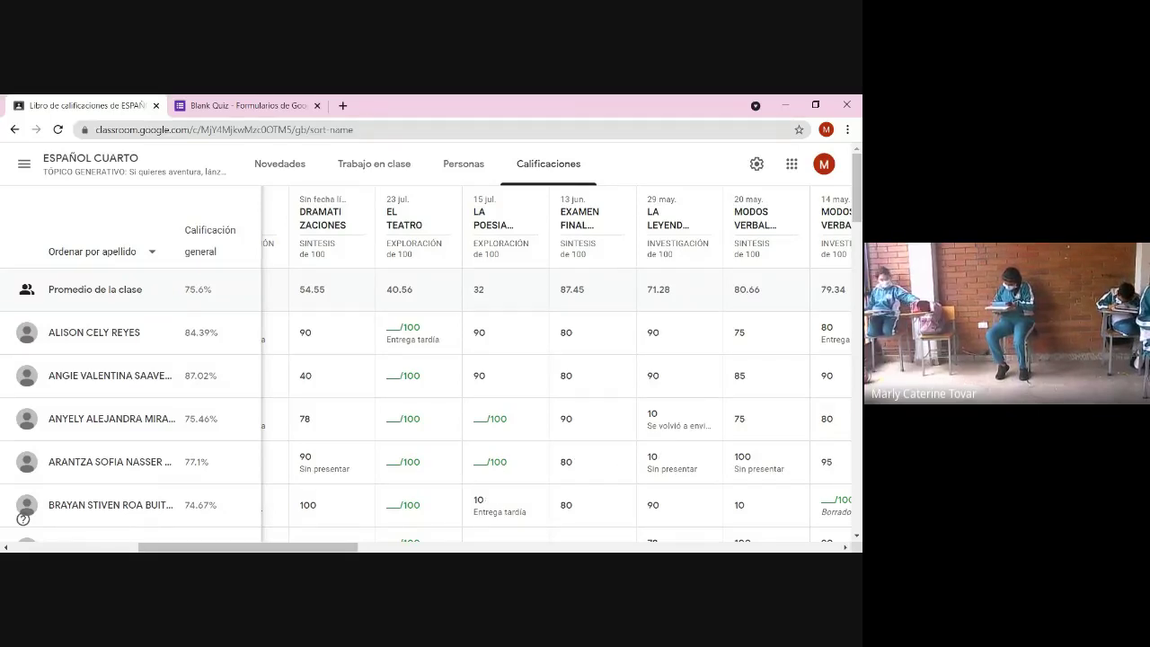
left_click_drag(248, 547, 119, 547)
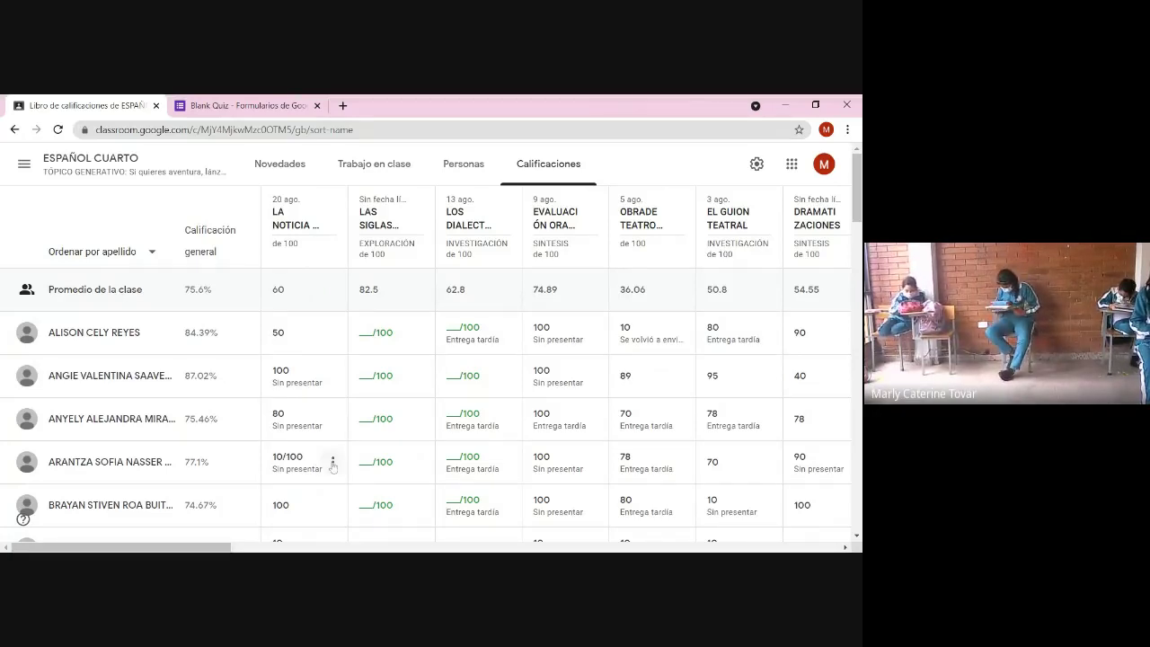
- View the fourth listed student's LA NOTICIA submission with its private comments, and return to the gradebook
left_click(332, 462)
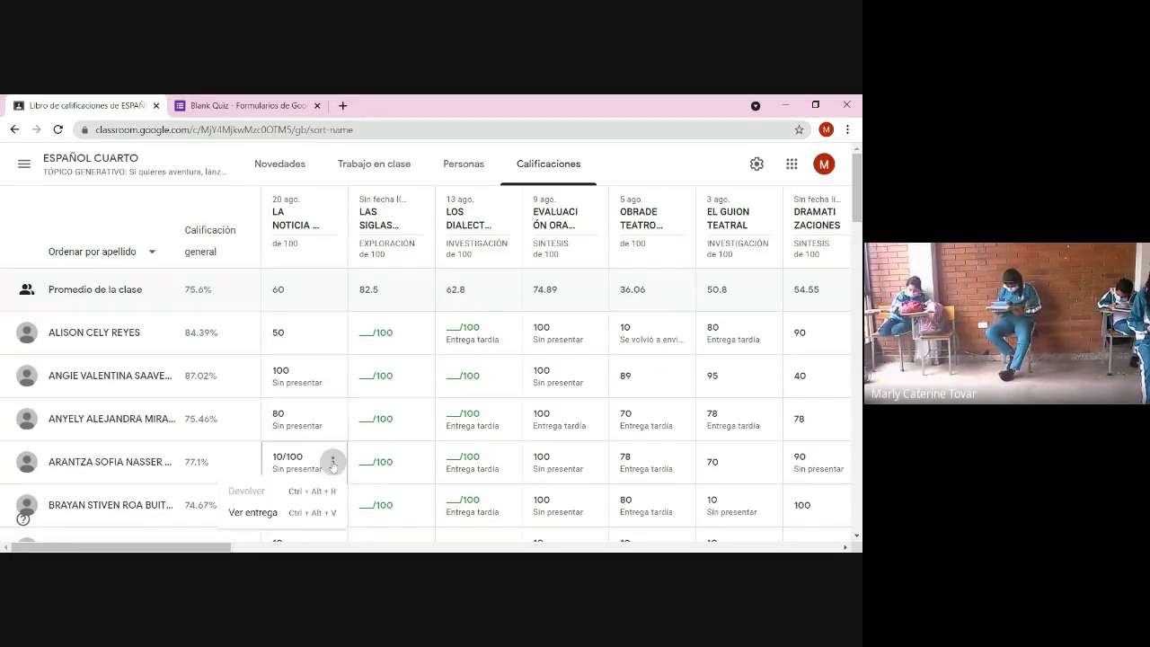
left_click(254, 512)
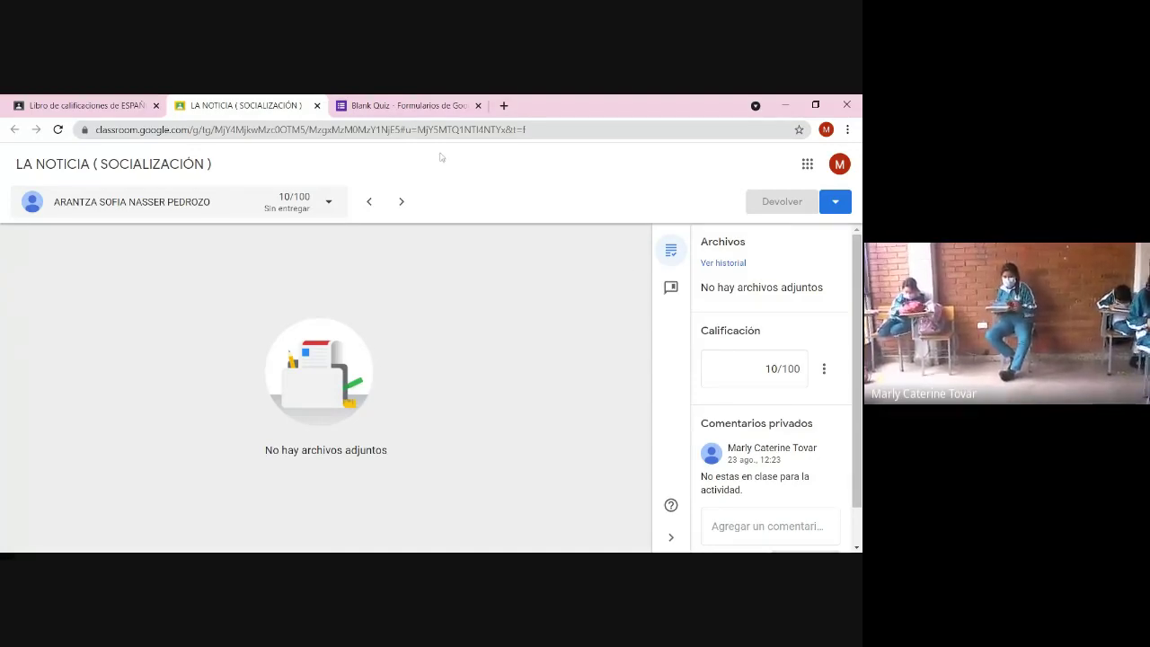
left_click(318, 106)
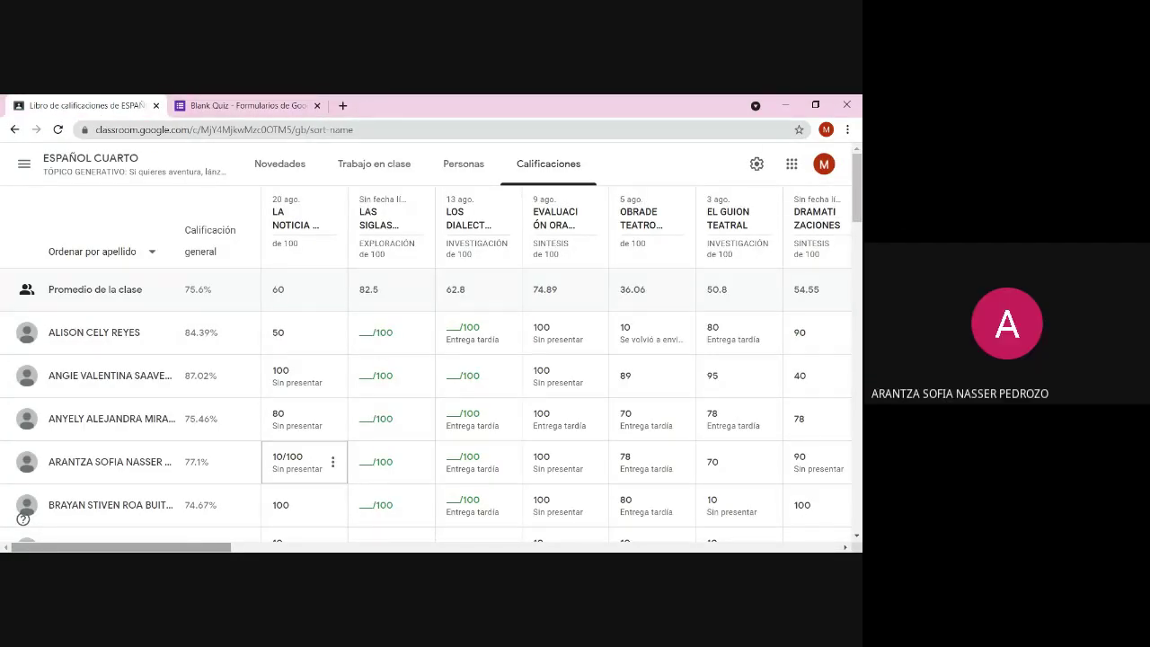
- Examine the first five students' grades across the assignments from August back to early May
scroll(432, 377, "right", 5)
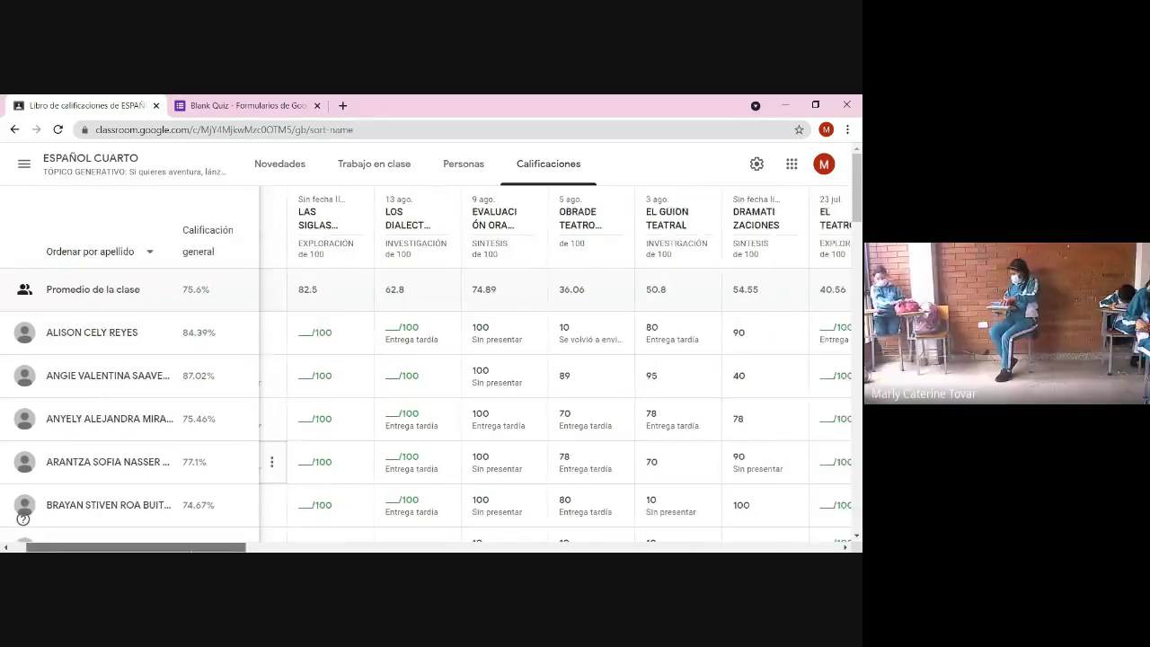
scroll(432, 369, "right", 5)
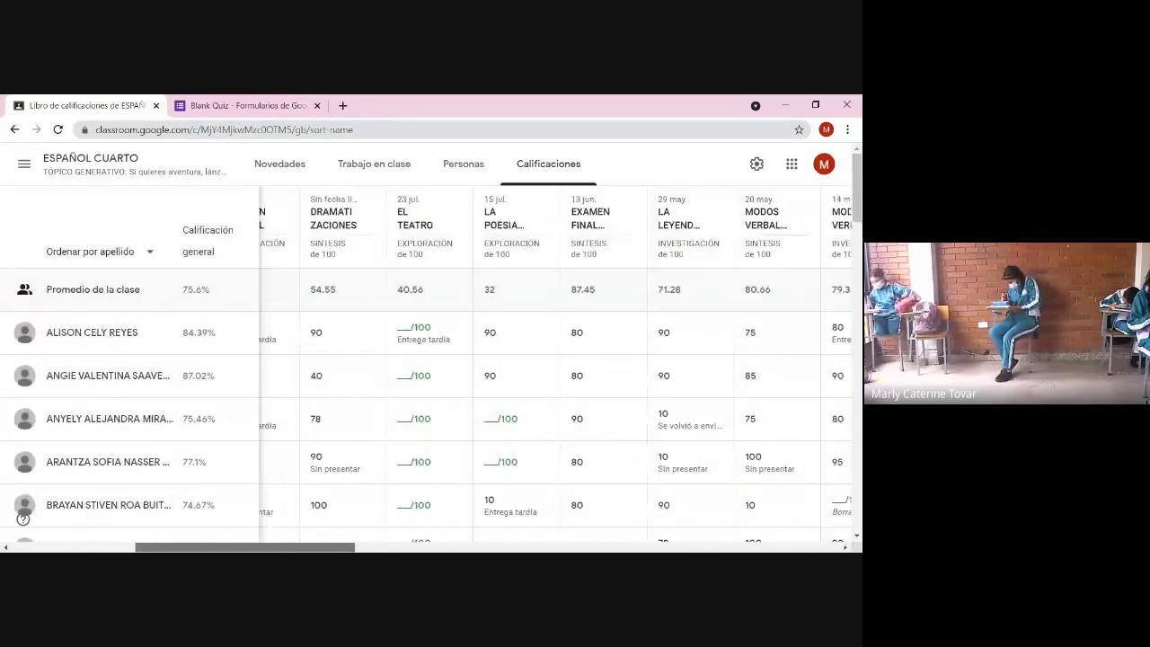
scroll(431, 369, "right", 1)
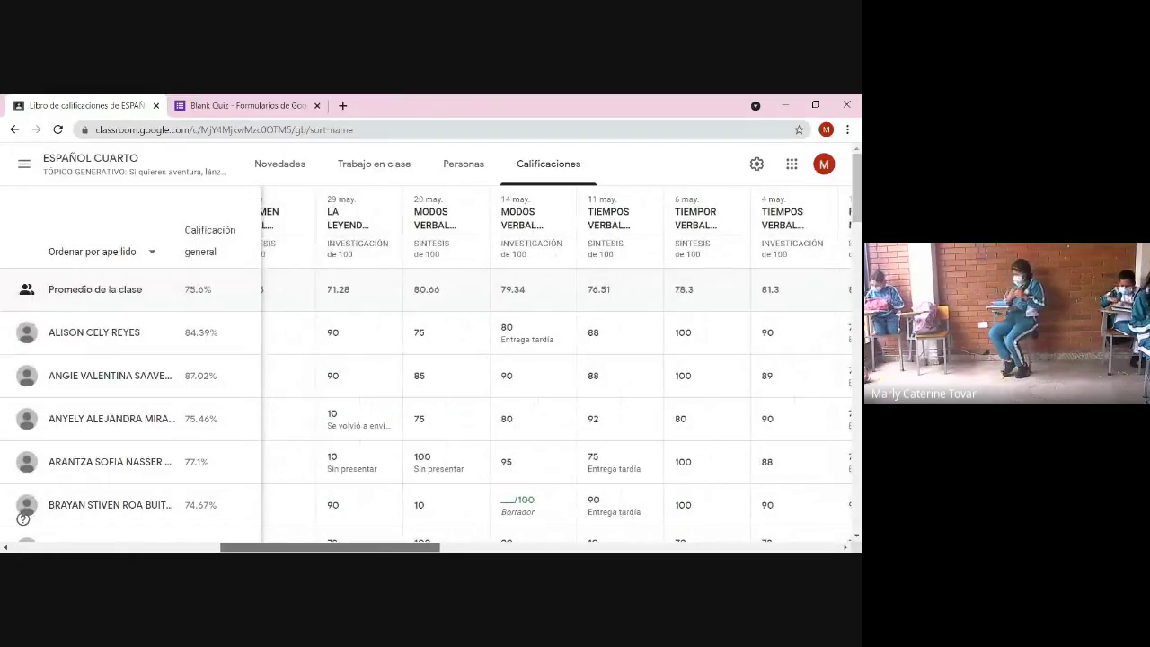
scroll(431, 369, "left", 3)
scroll(431, 368, "left", 3)
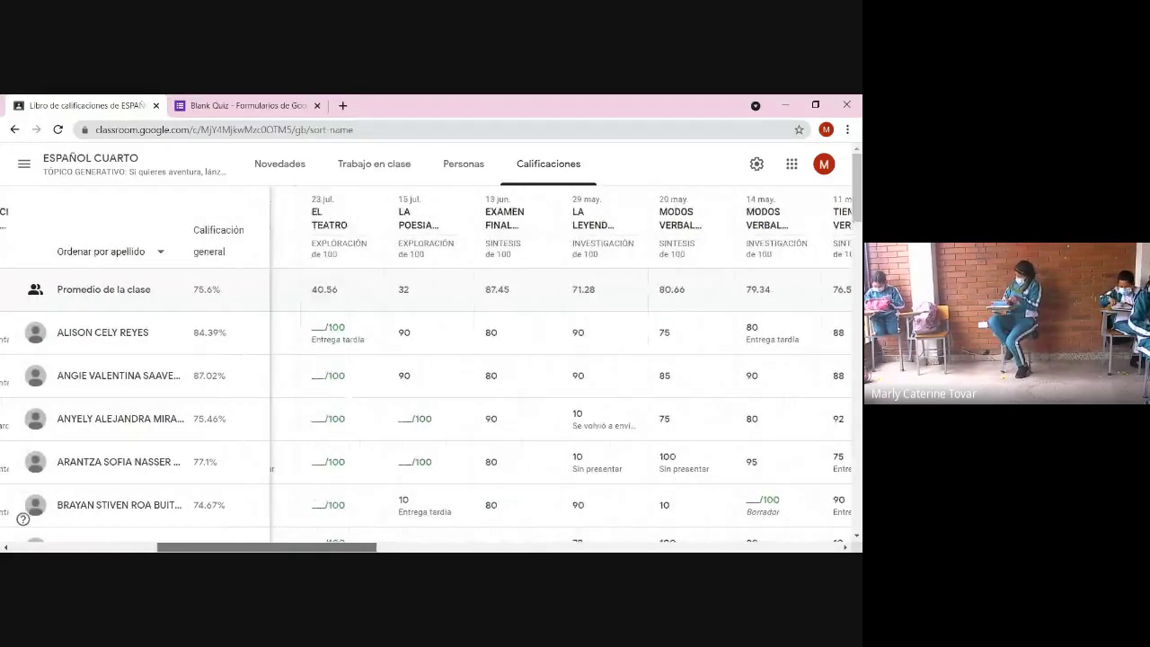
scroll(431, 369, "left", 2)
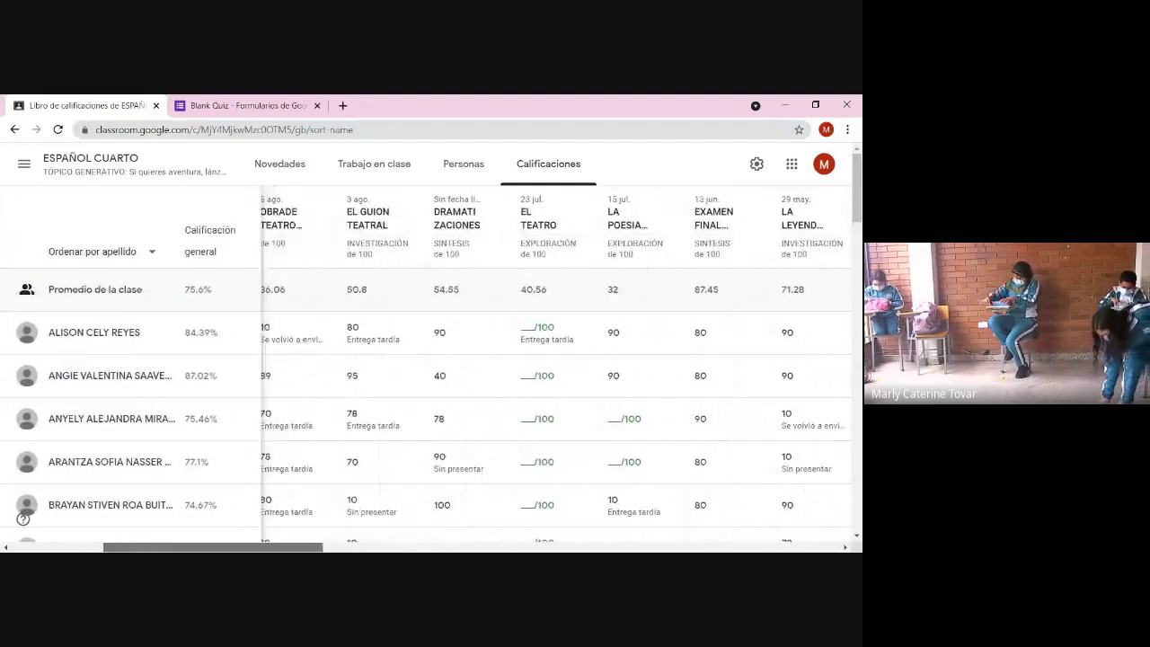
scroll(431, 369, "left", 3)
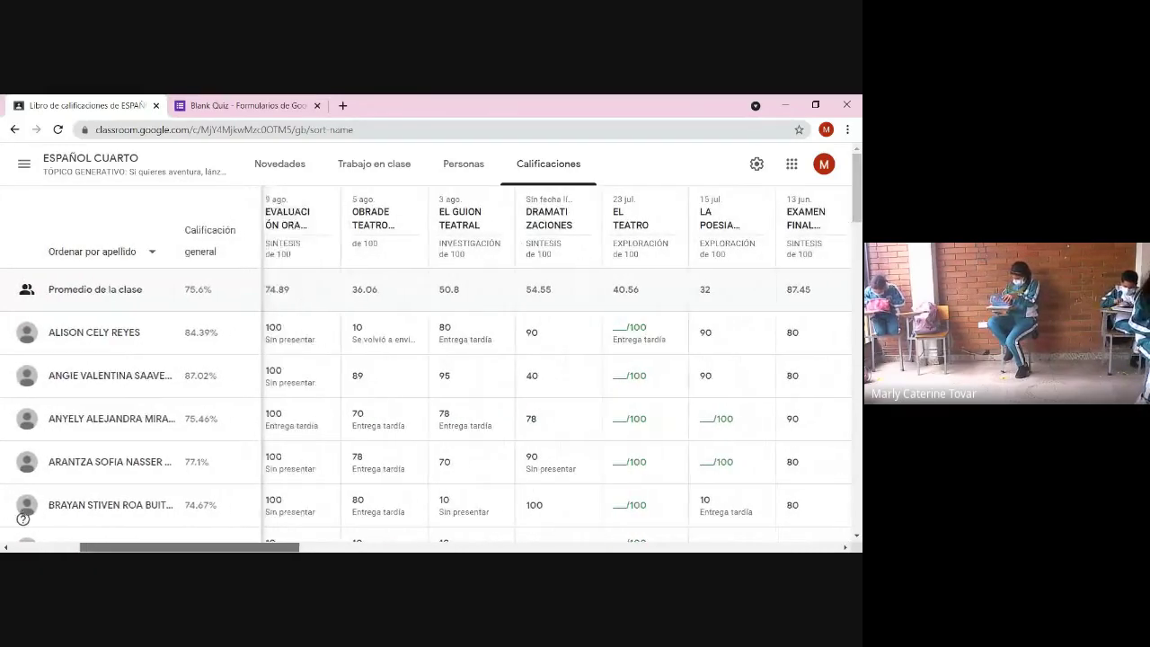
scroll(360, 357, "left", 1)
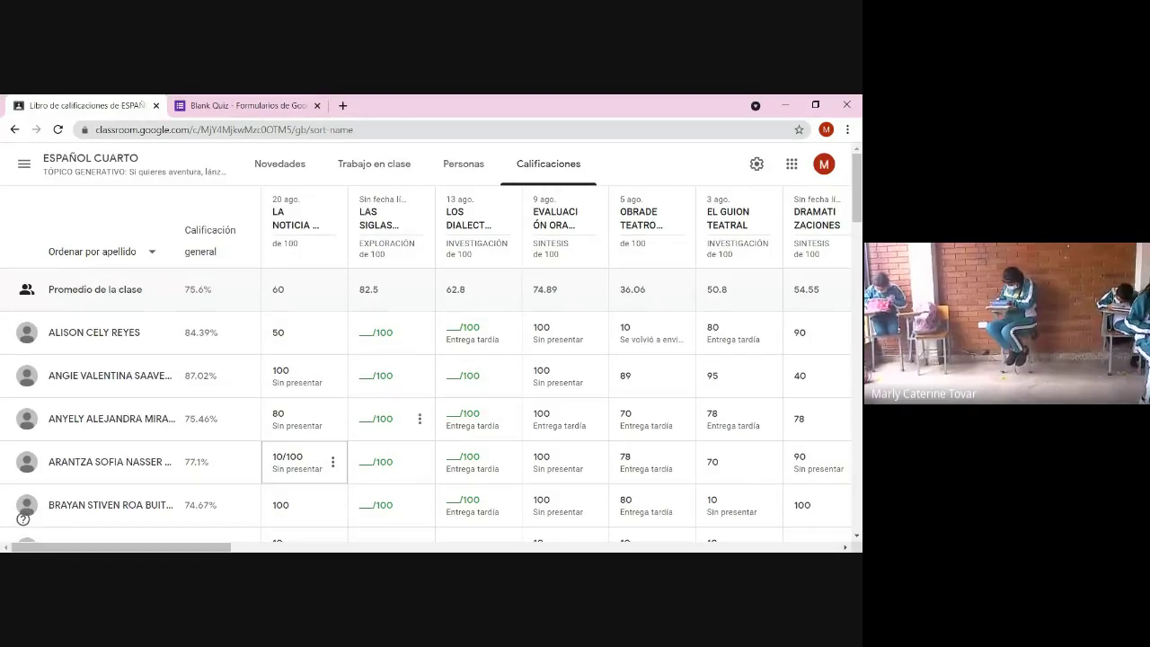
- Check the next group of students' grades across the assignments from August back to February
scroll(468, 405, "down", 3)
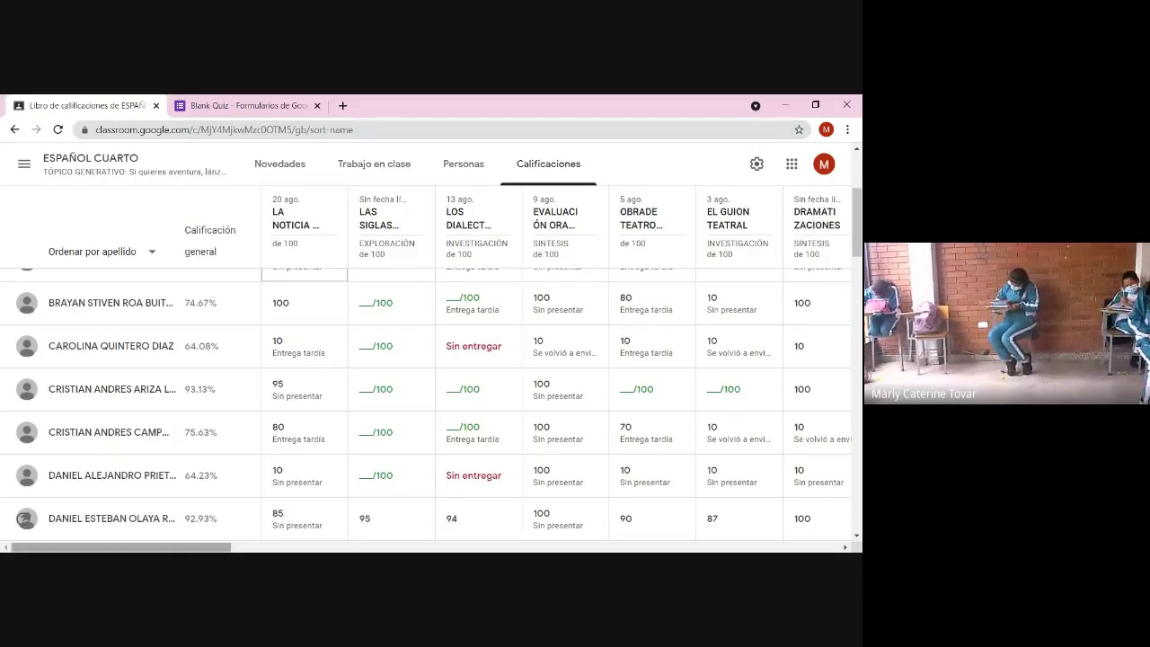
scroll(454, 518, "right", 3)
scroll(23, 519, "right", 10)
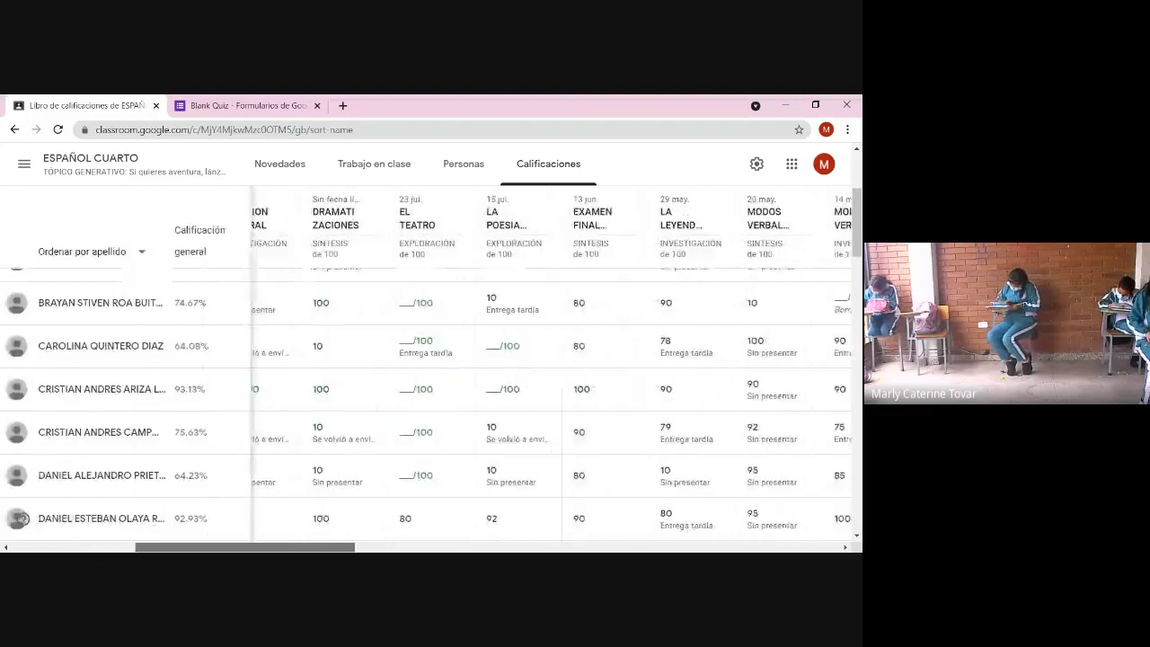
scroll(23, 518, "right", 10)
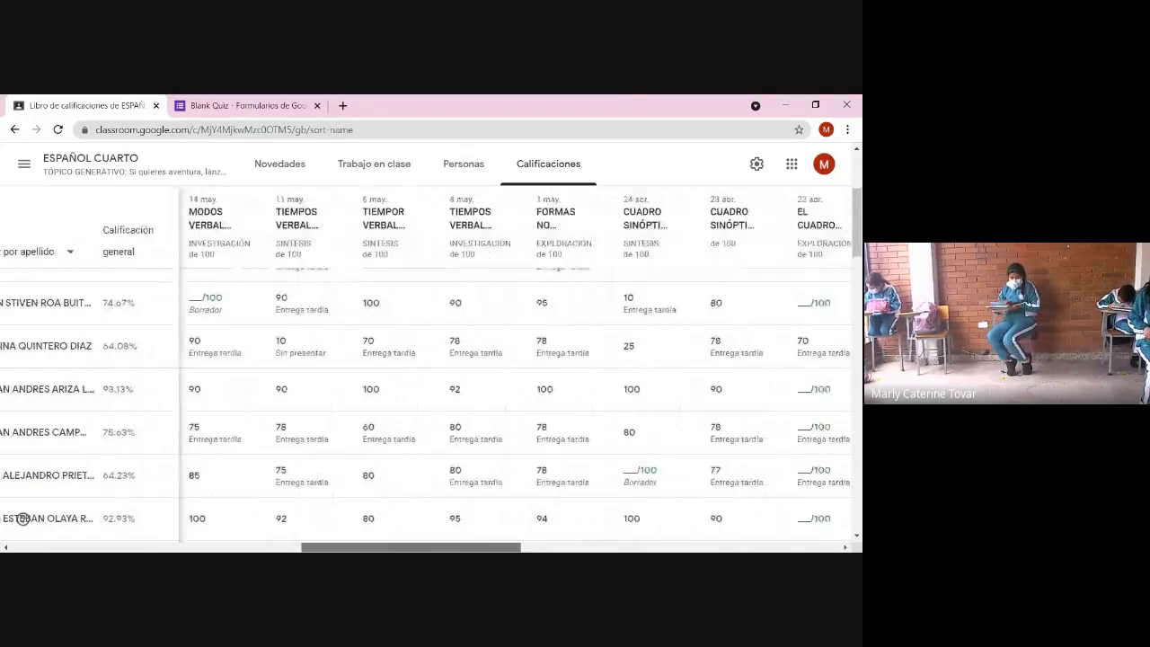
scroll(22, 519, "right", 10)
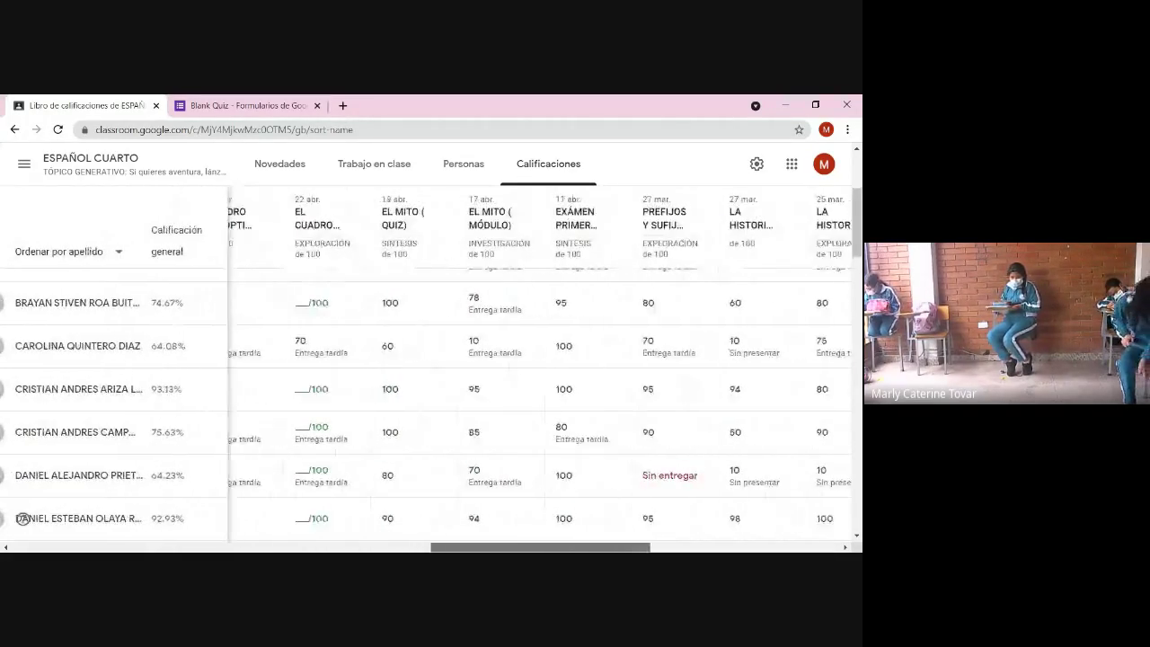
scroll(22, 519, "left", 10)
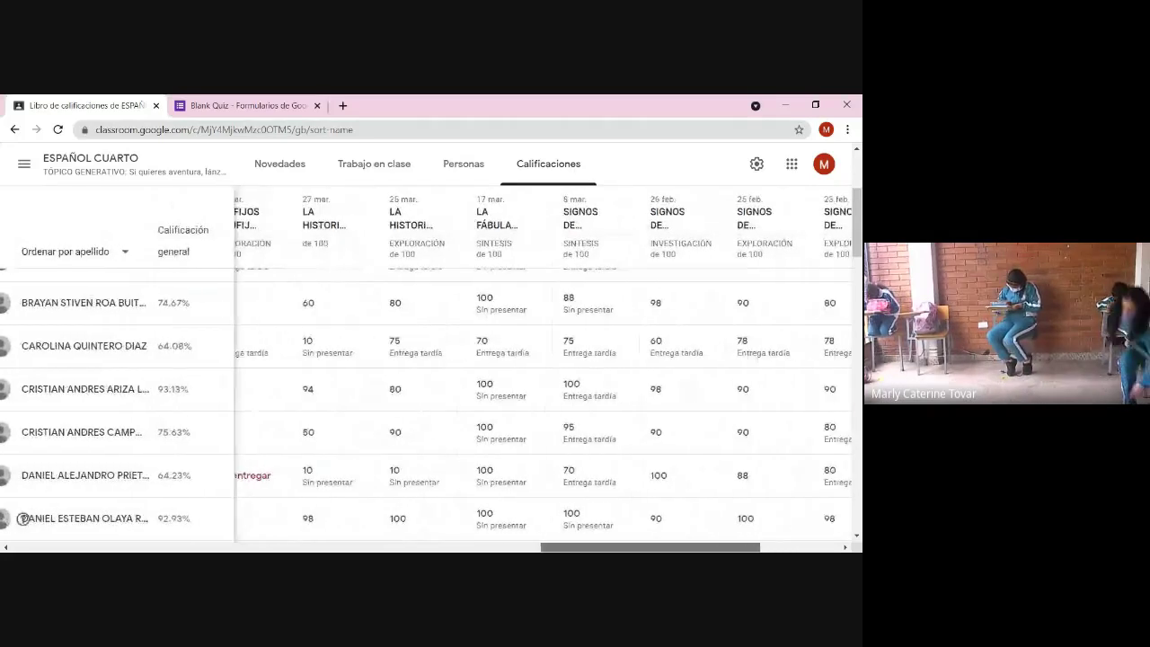
scroll(23, 519, "left", 15)
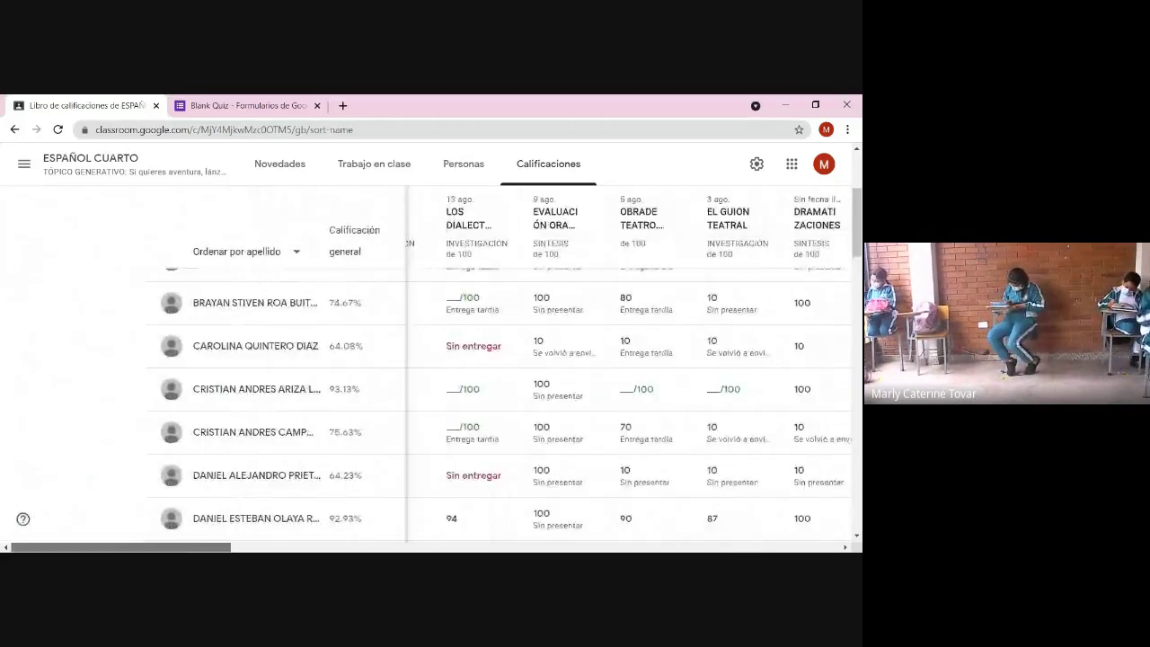
- Check the grades of the students listed under D through J, from LA NOTICIA back to the May verb assignments
scroll(332, 445, "down", 2)
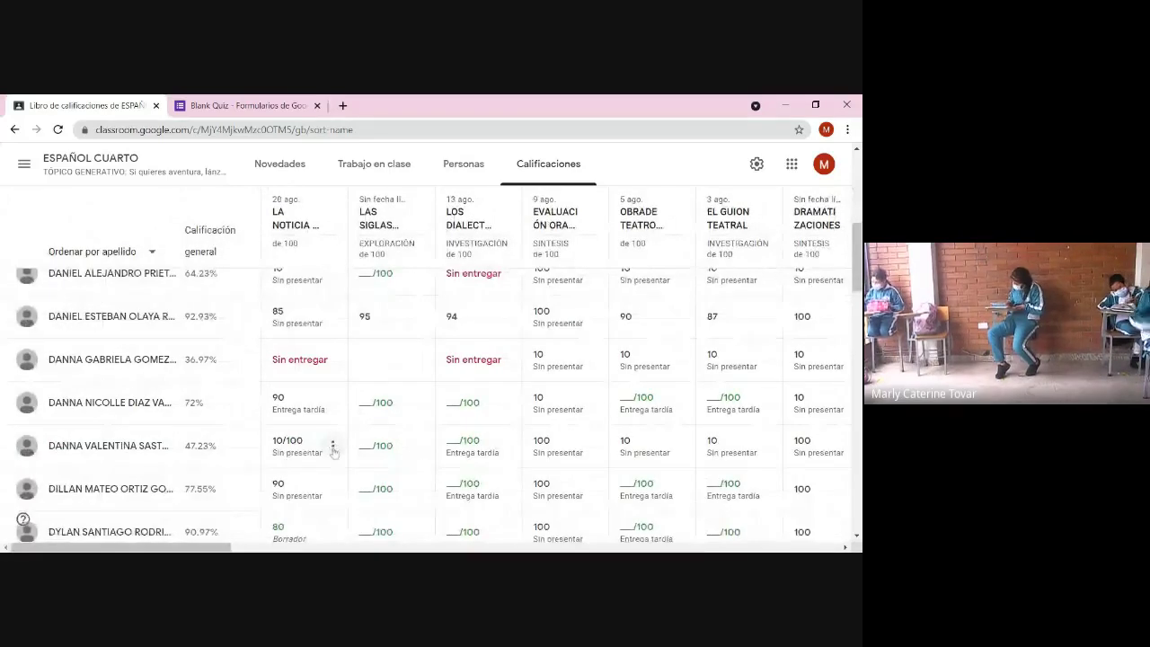
mouse_move(334, 451)
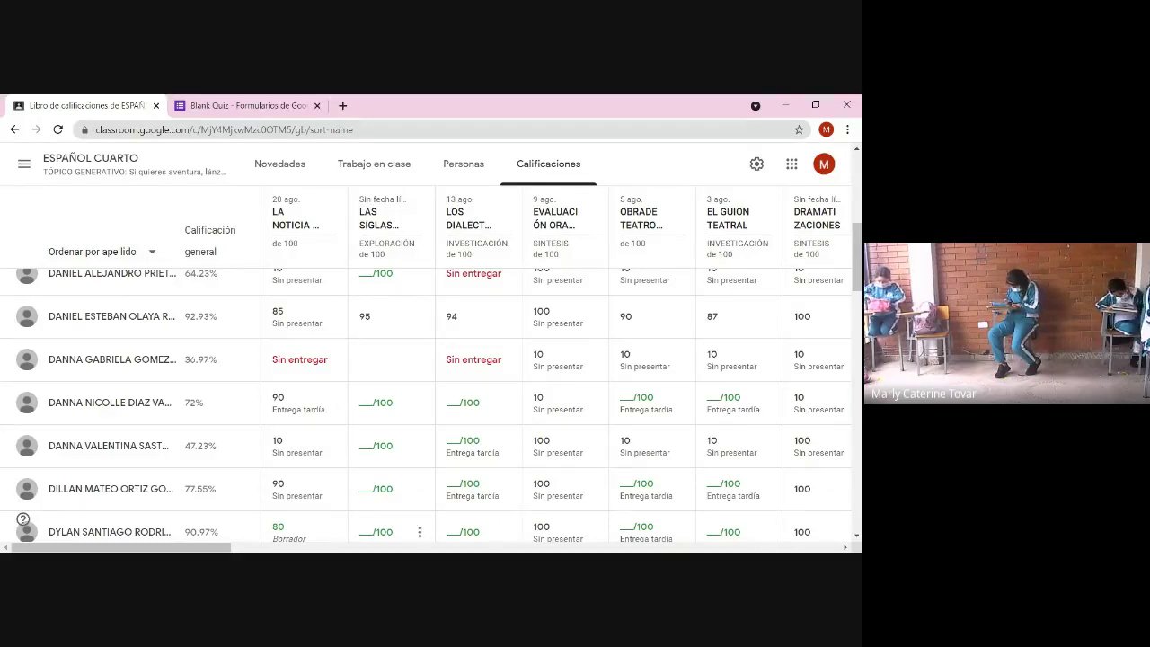
scroll(364, 459, "down", 3)
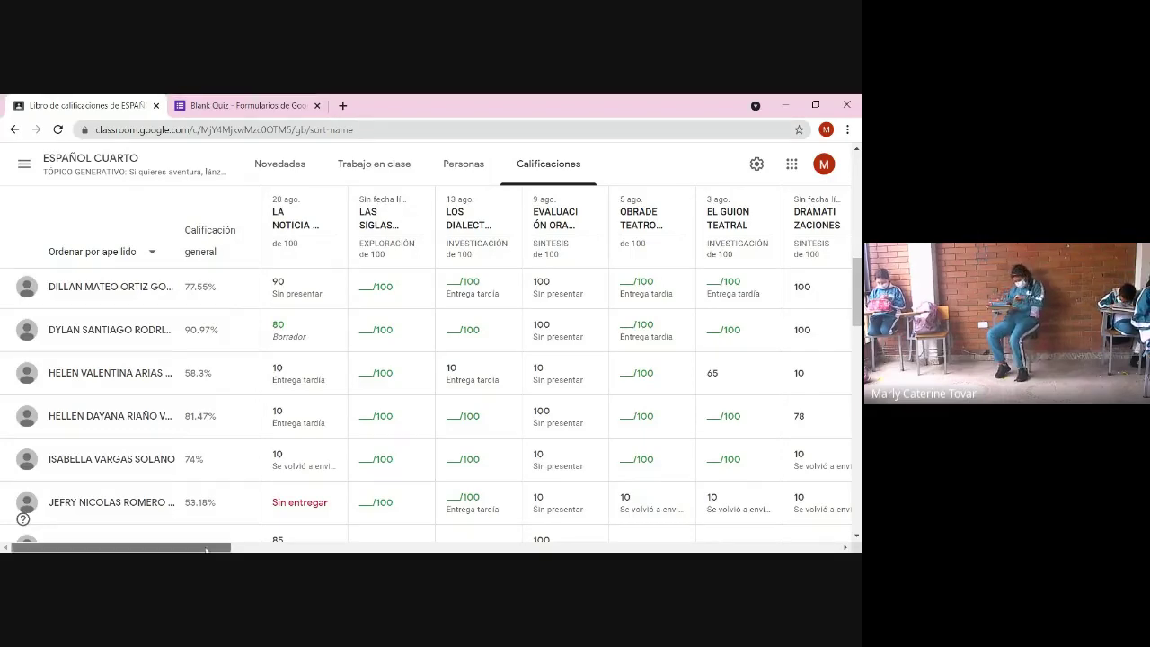
scroll(557, 369, "right", 1)
scroll(557, 369, "right", 3)
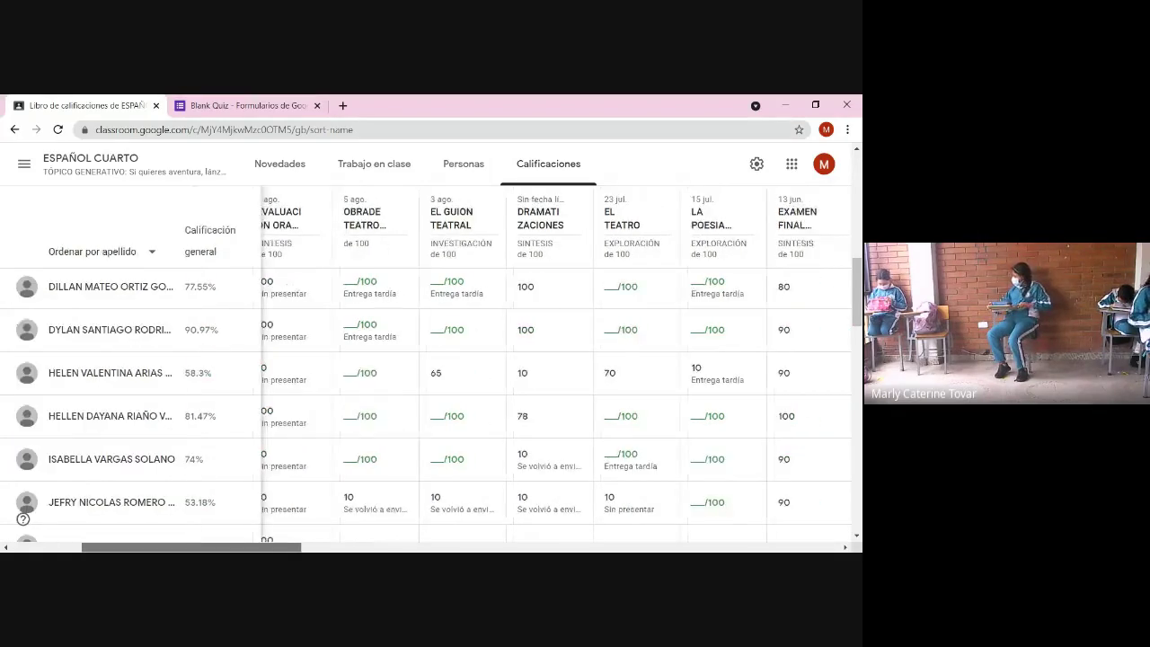
scroll(557, 369, "right", 3)
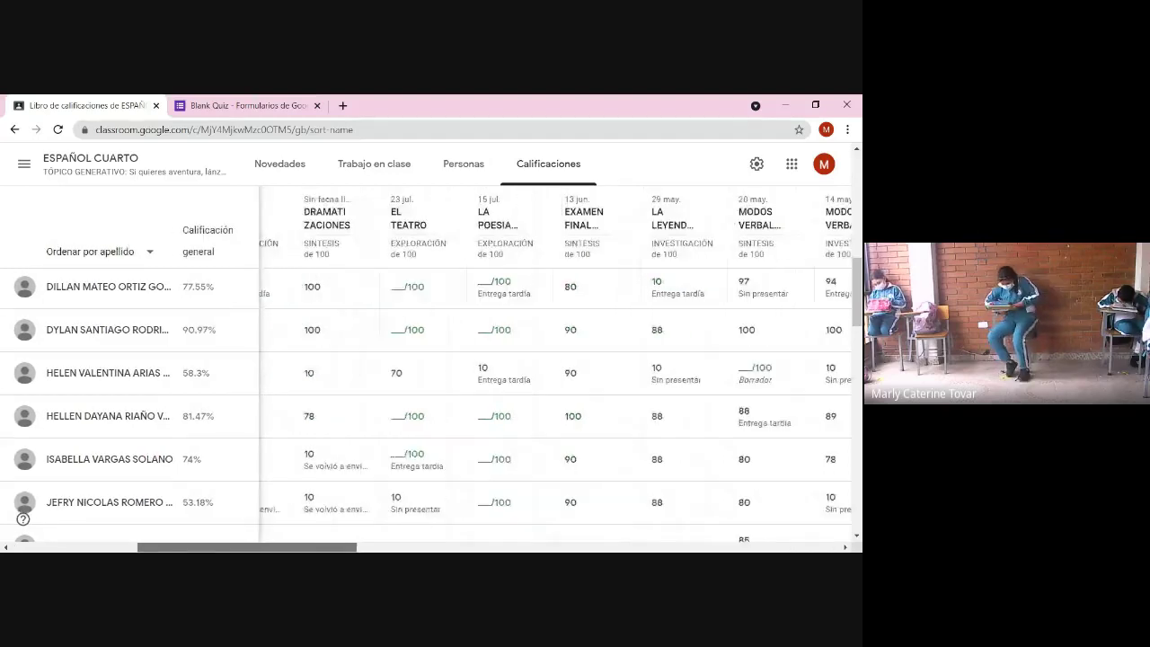
scroll(558, 368, "right", 3)
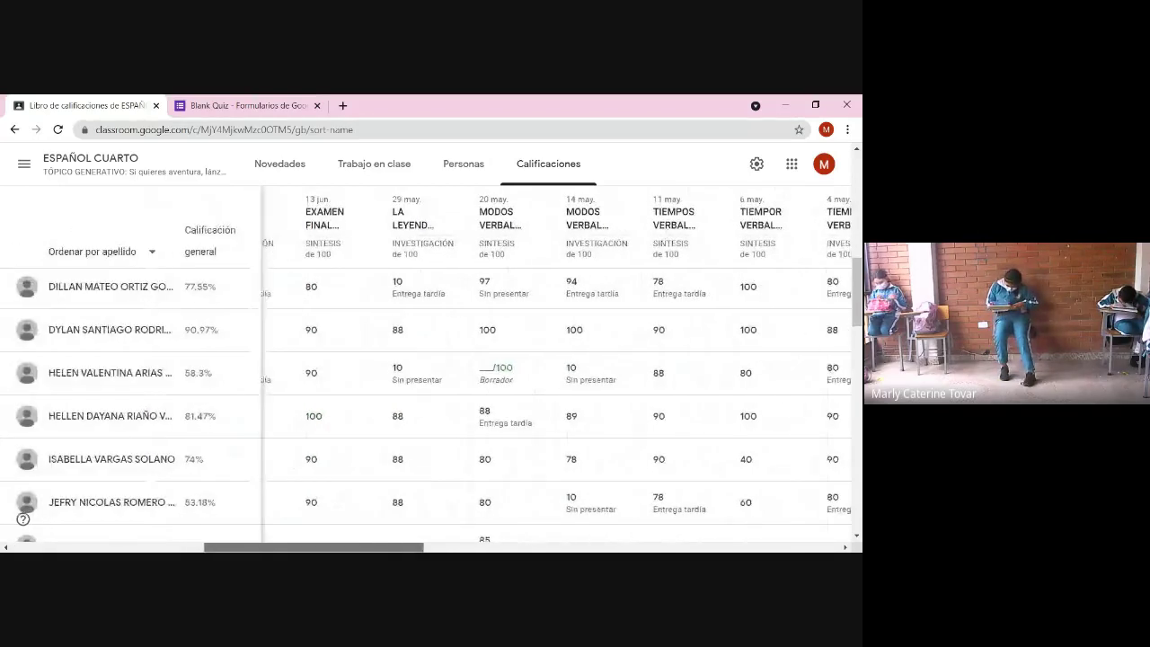
scroll(557, 369, "left", 3)
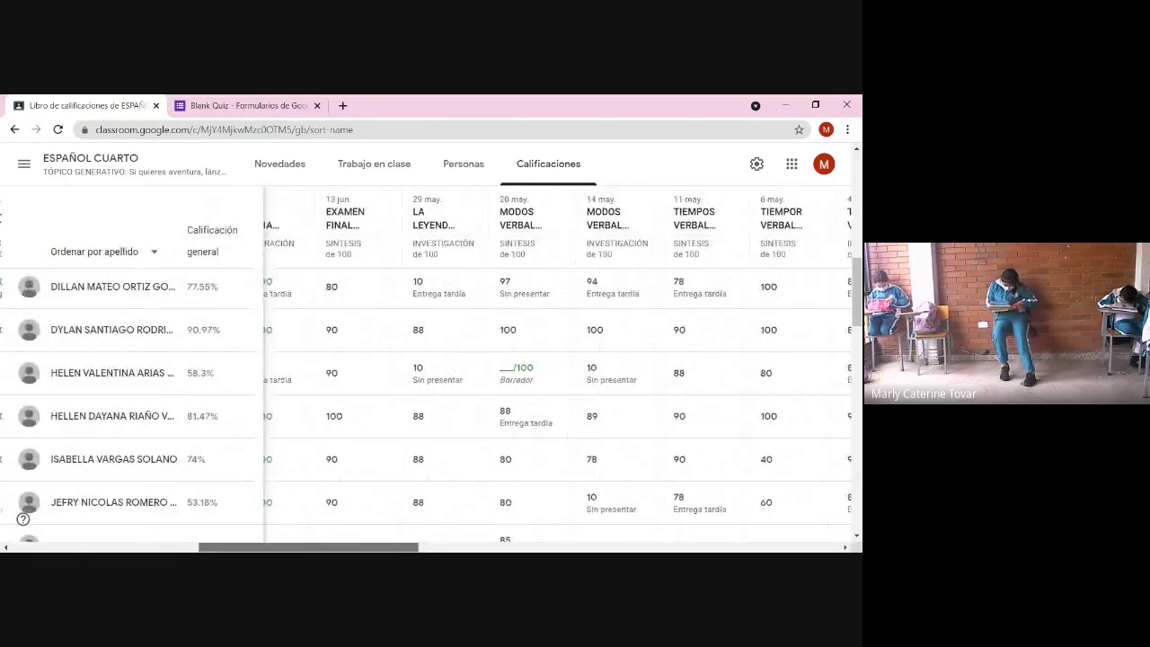
scroll(557, 369, "left", 4)
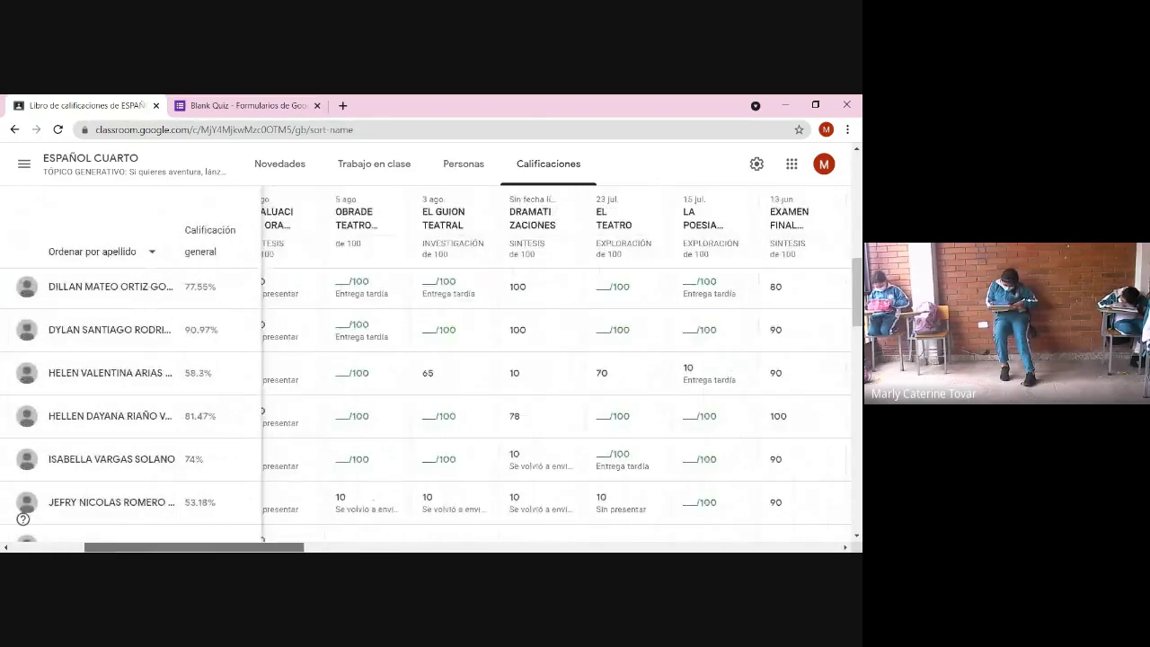
scroll(558, 369, "left", 1)
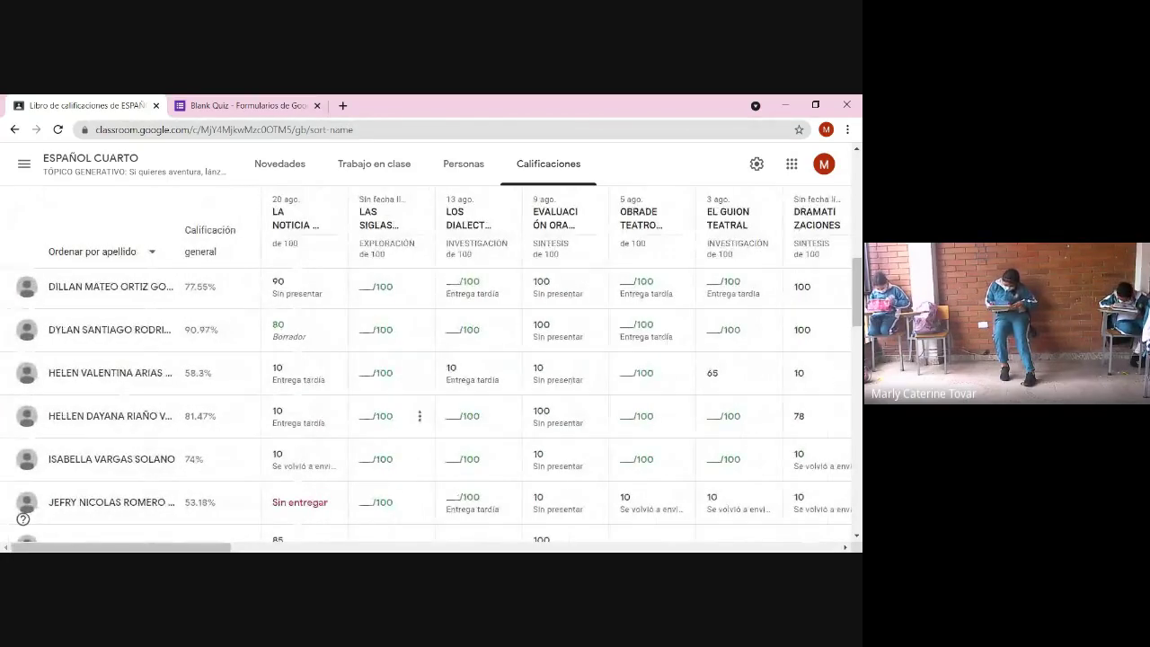
- Review the grades of the students whose first names begin with J, from LA NOTICIA back to the May assignments
scroll(504, 429, "down", 3)
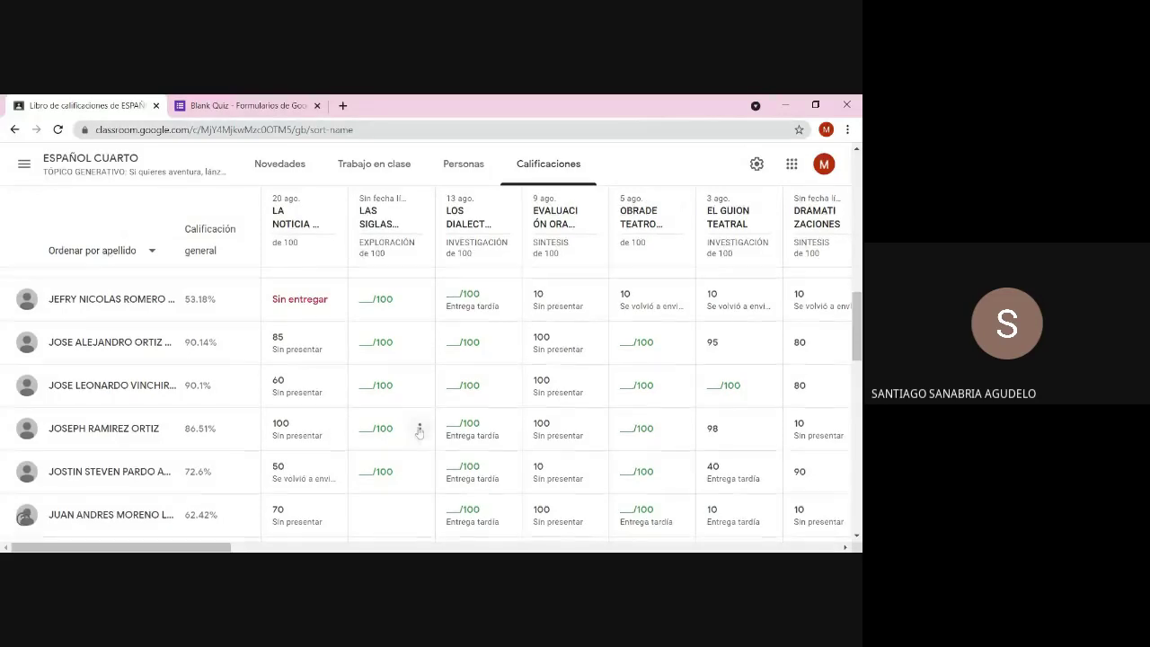
scroll(420, 433, "down", 2)
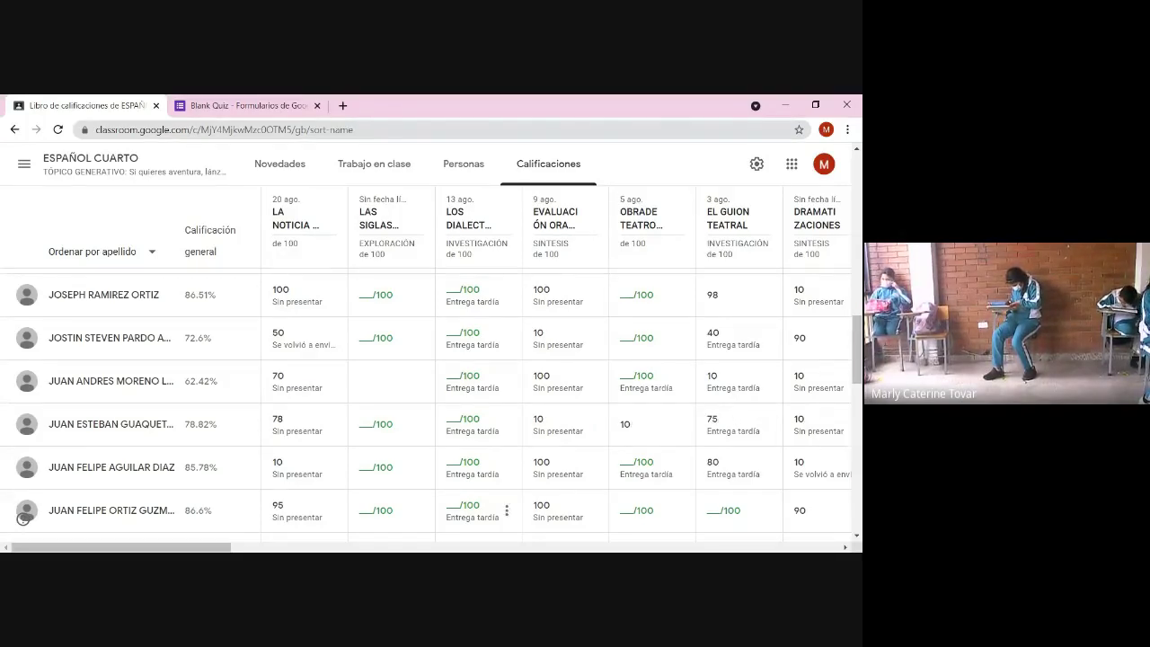
left_click_drag(221, 550, 332, 550)
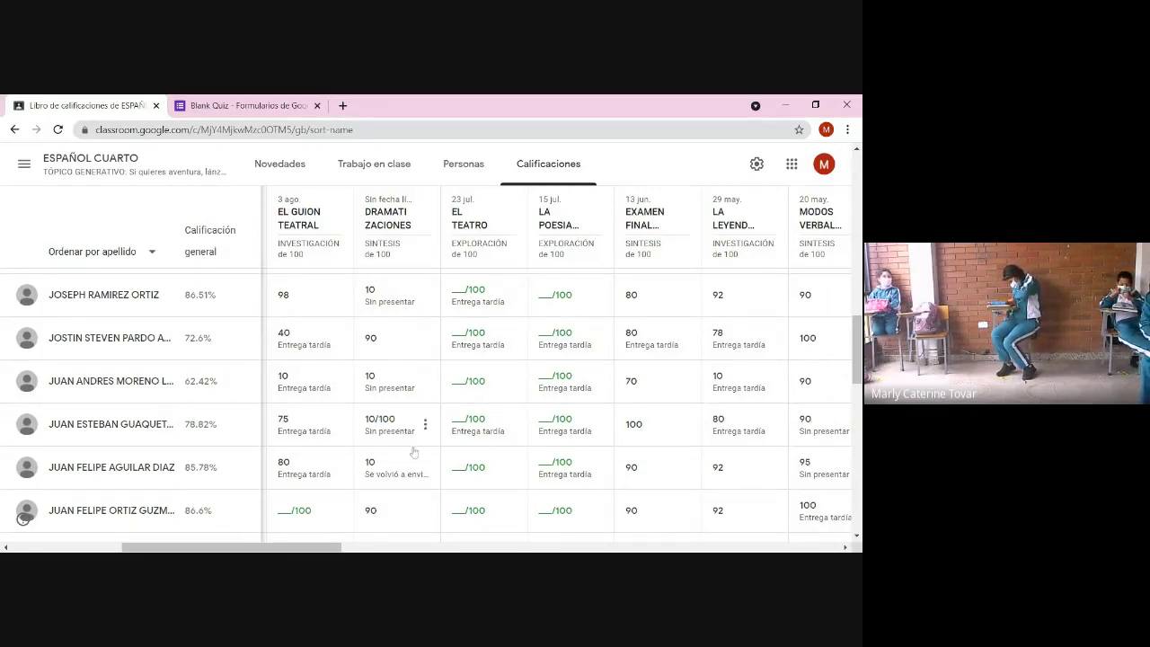
key("Return")
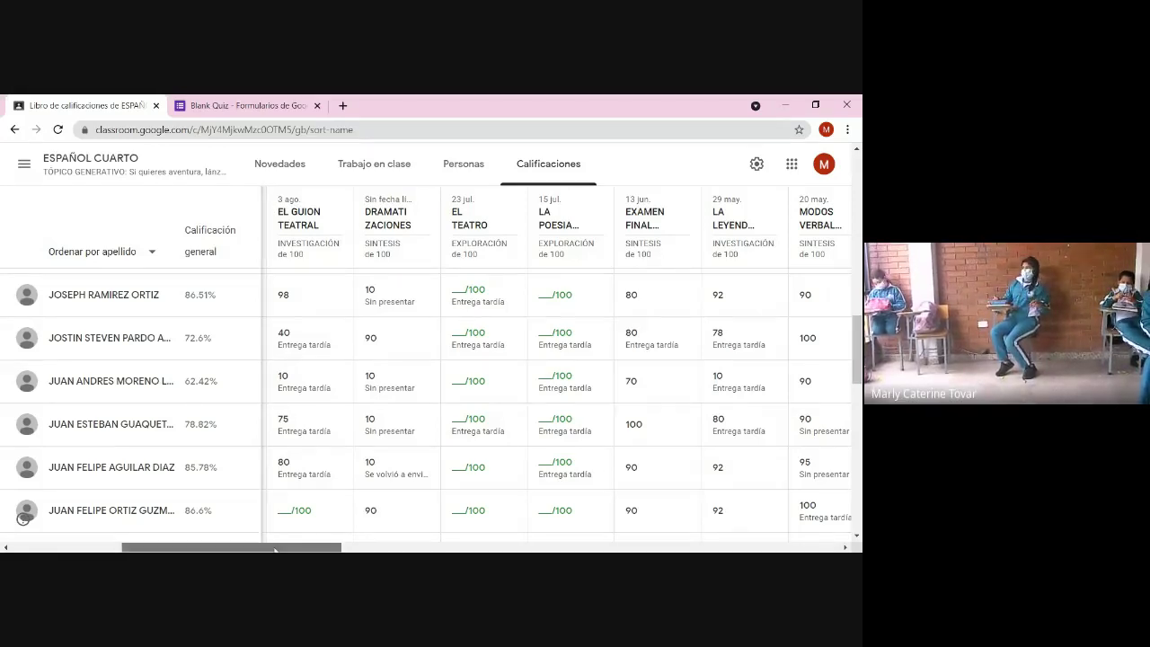
left_click_drag(191, 546, 78, 530)
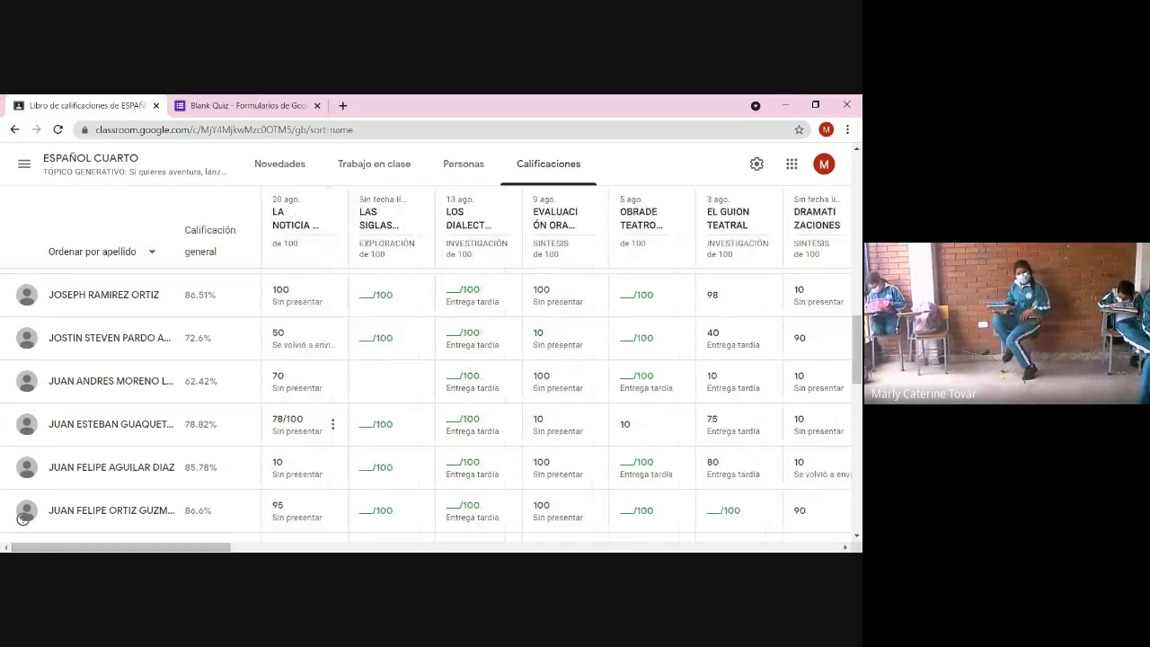
- Read the instructions of the OBRADE TEATRO (MÓDULO) assignment, including its attached image entry, and return to the gradebook
scroll(297, 422, "down", 3)
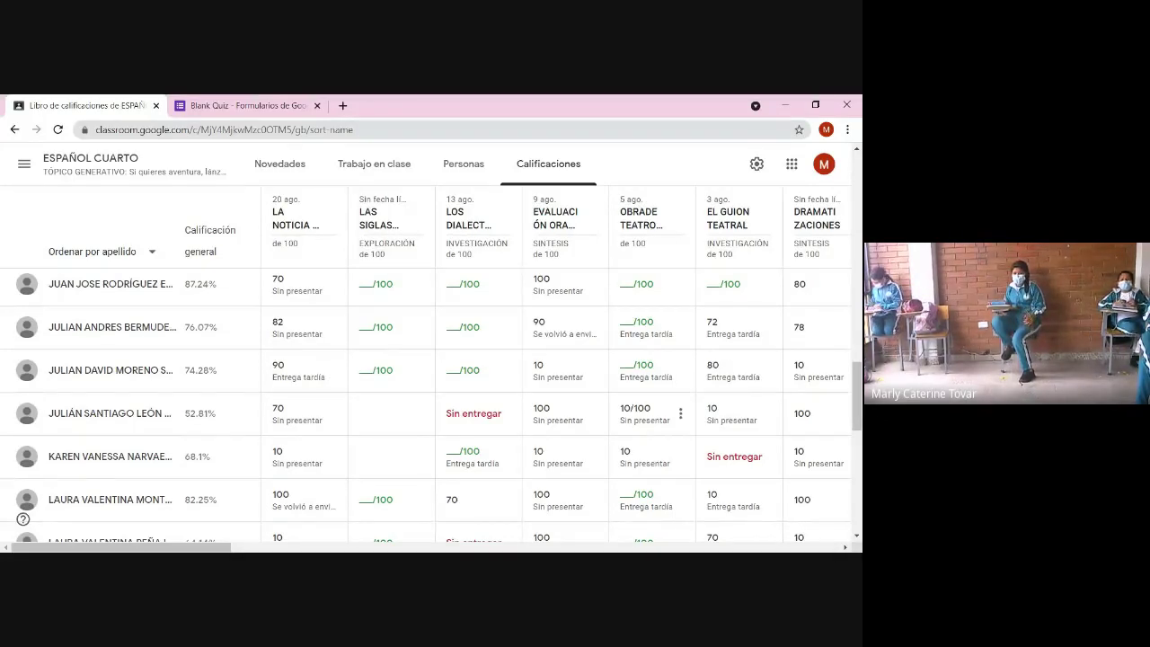
left_click(629, 220)
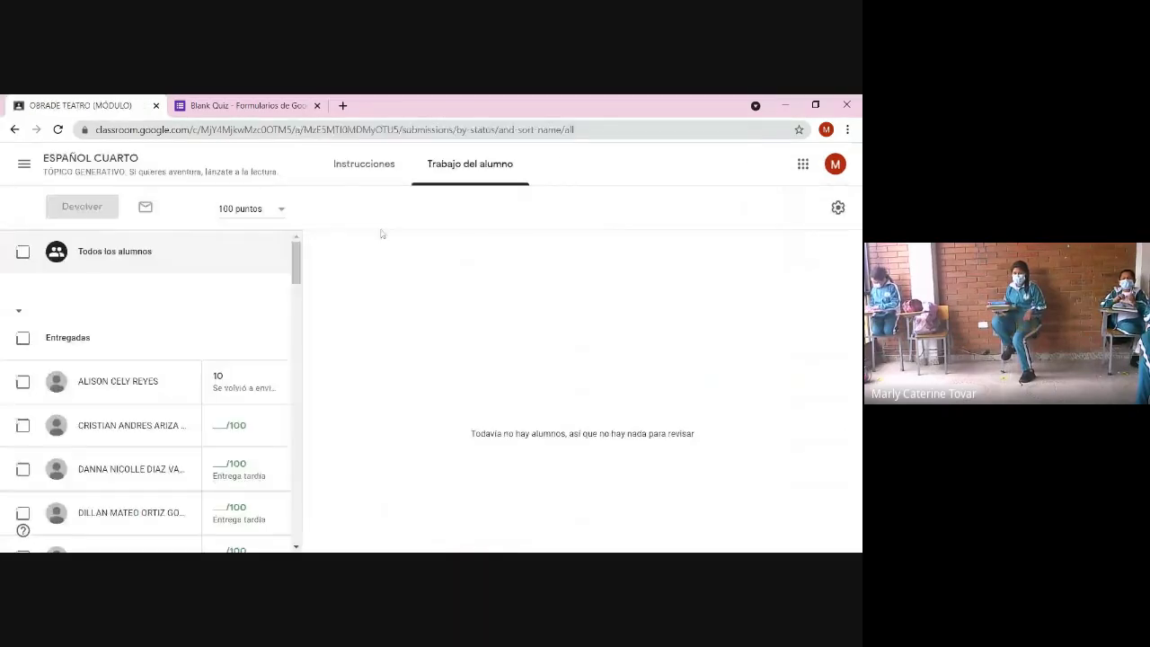
left_click(364, 164)
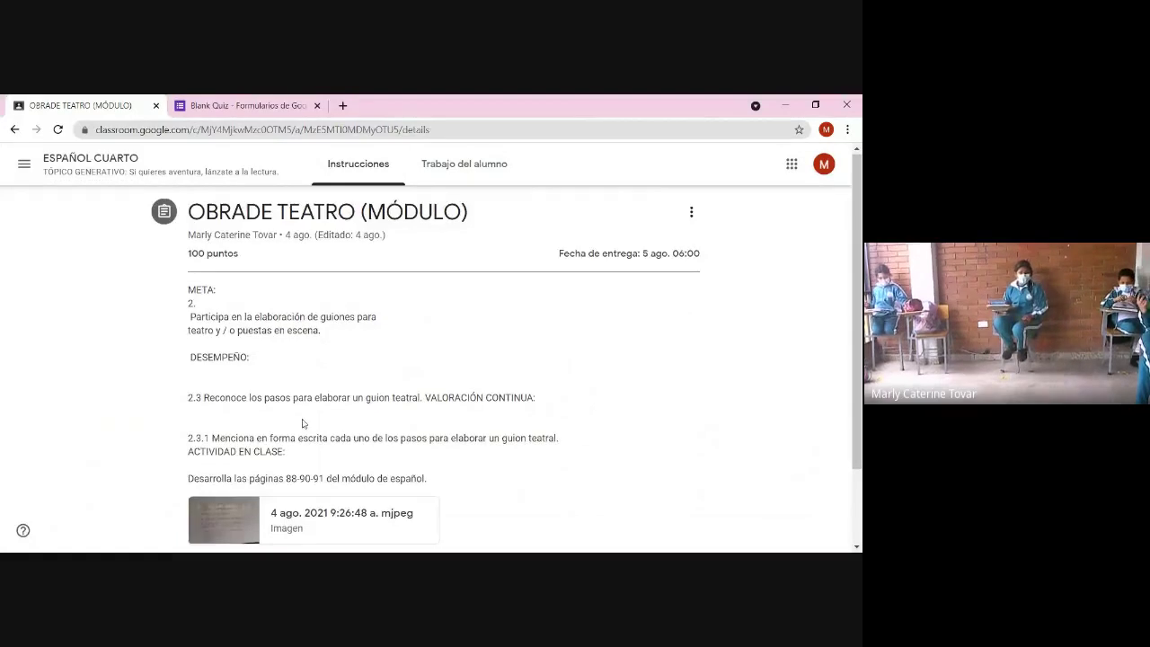
scroll(304, 420, "down", 2)
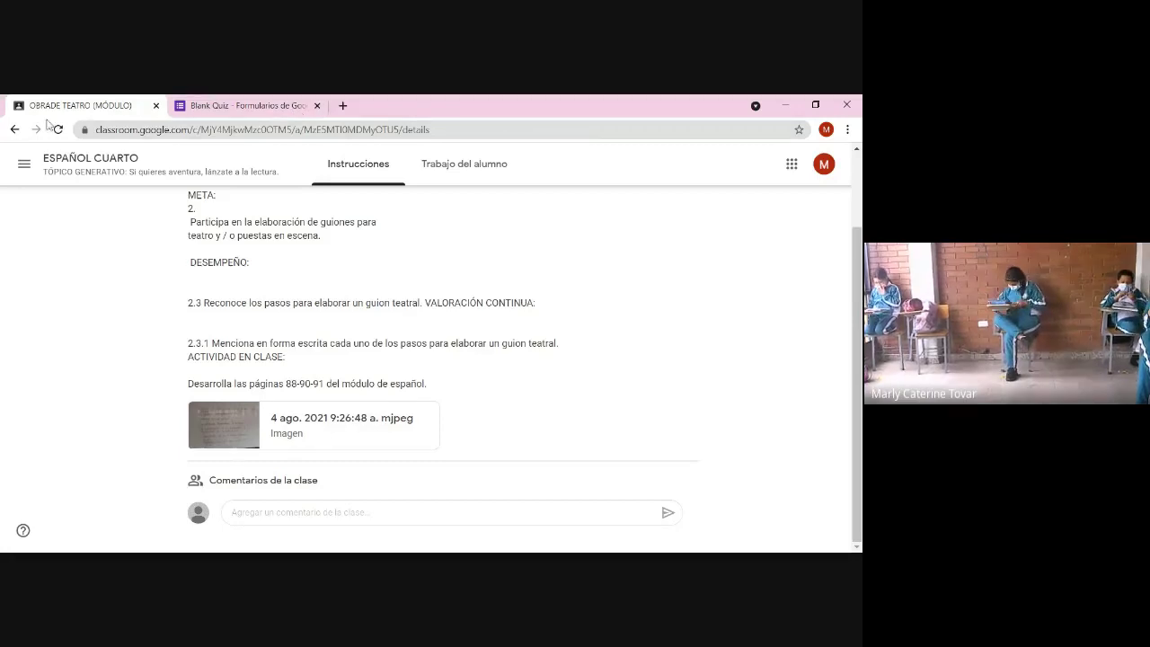
left_click(14, 130)
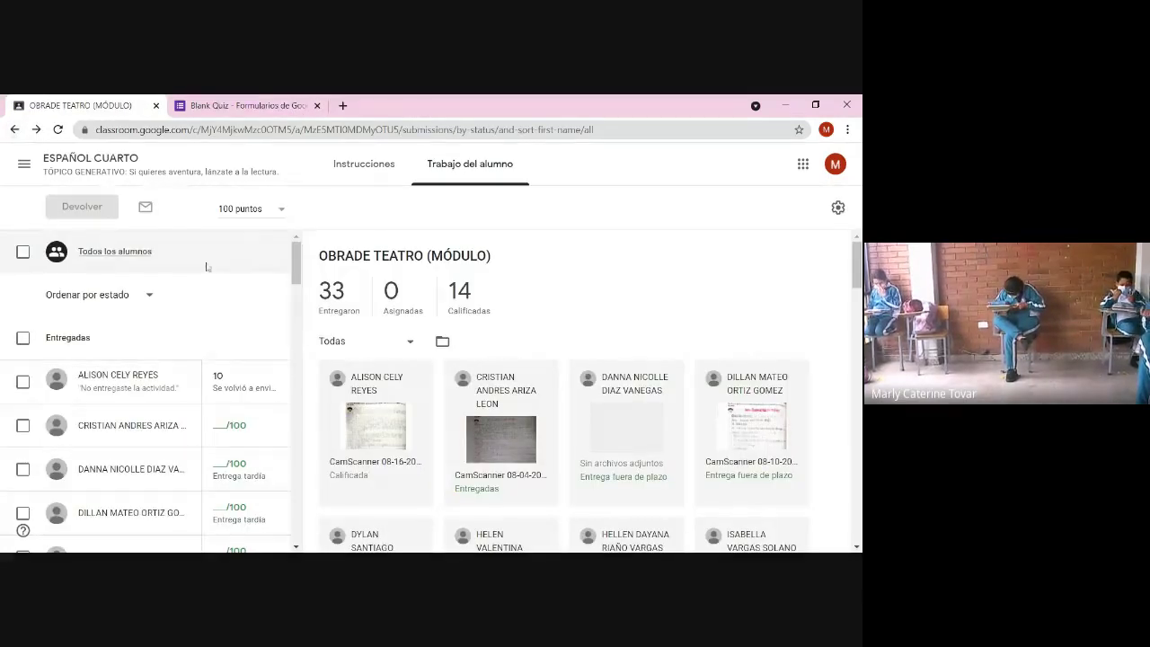
left_click(14, 129)
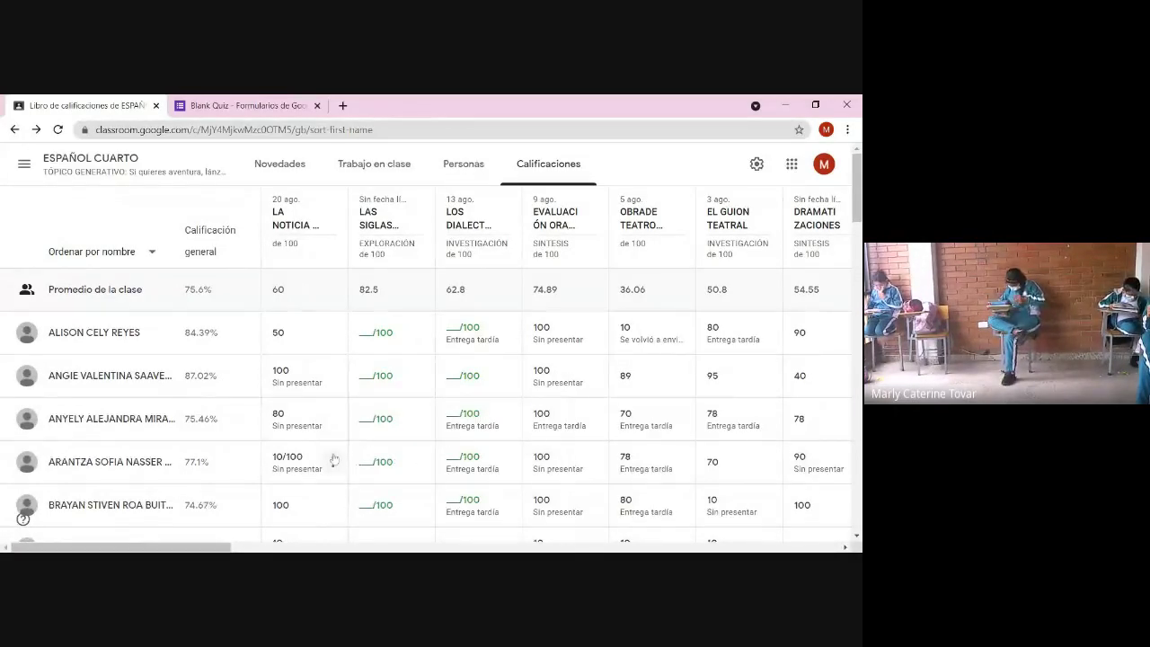
- Check the grades of the students whose first names begin with C and D, from LA NOTICIA back to the May assignments
scroll(333, 460, "down", 3)
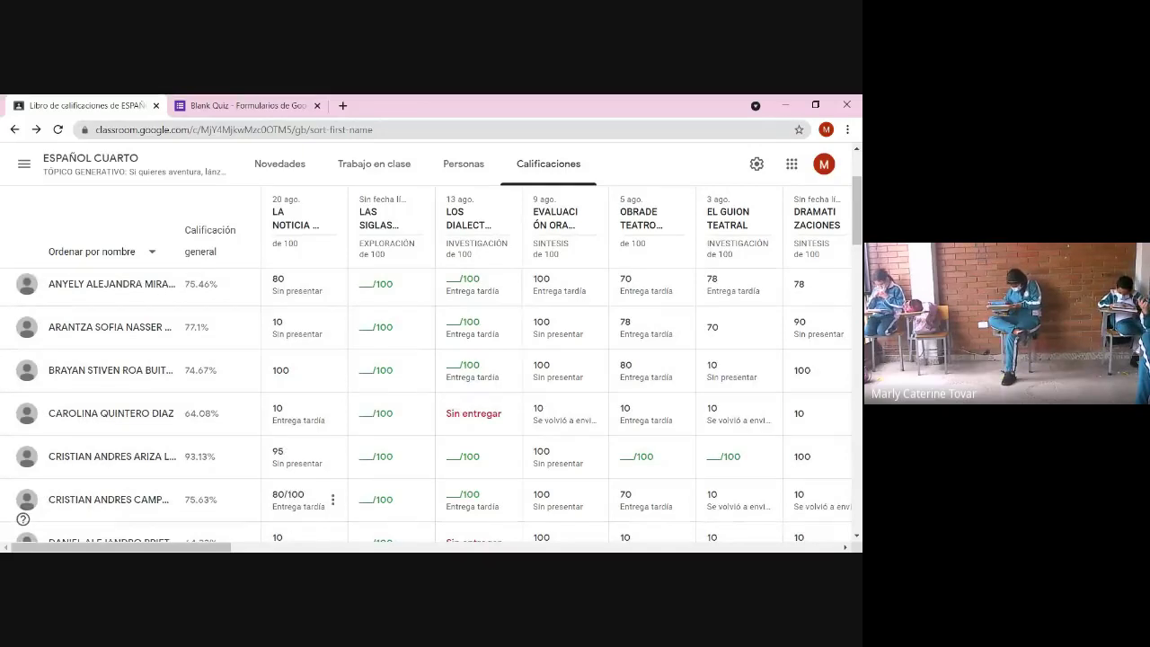
scroll(306, 486, "down", 3)
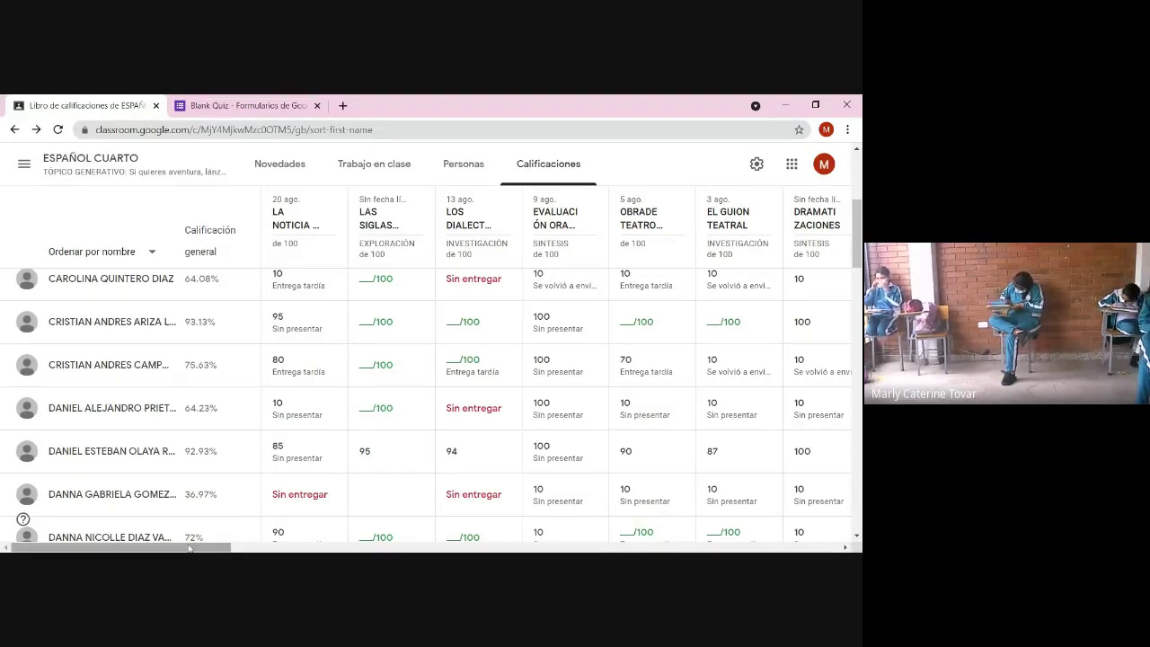
left_click_drag(189, 546, 304, 552)
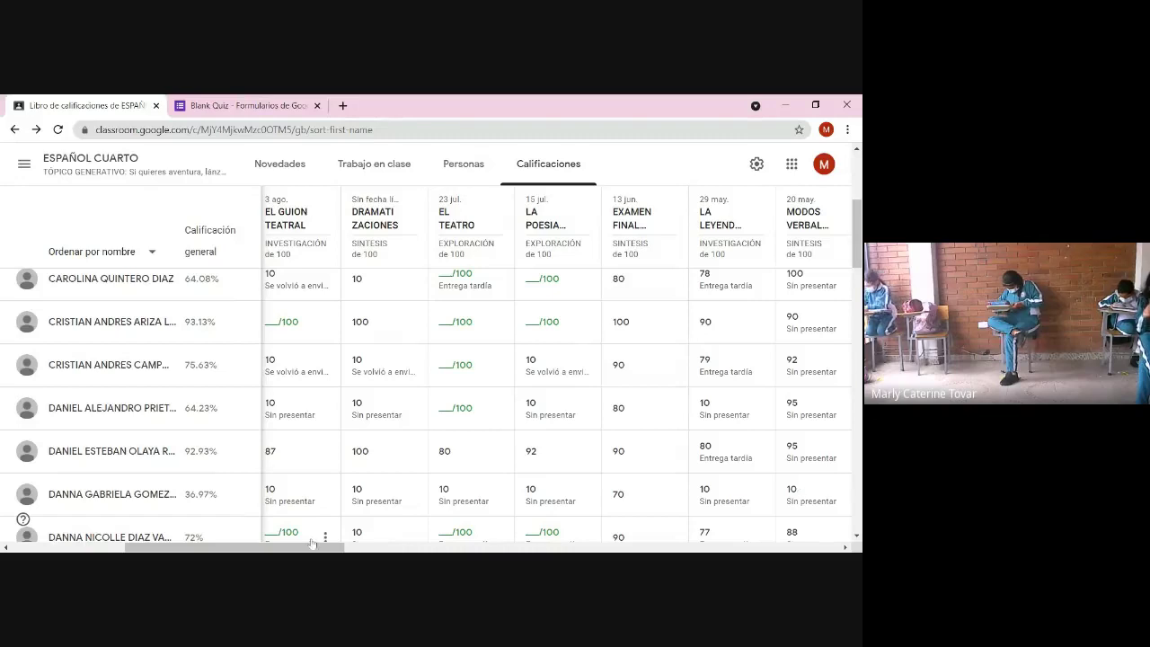
scroll(323, 496, "down", 1)
scroll(323, 496, "down", 2)
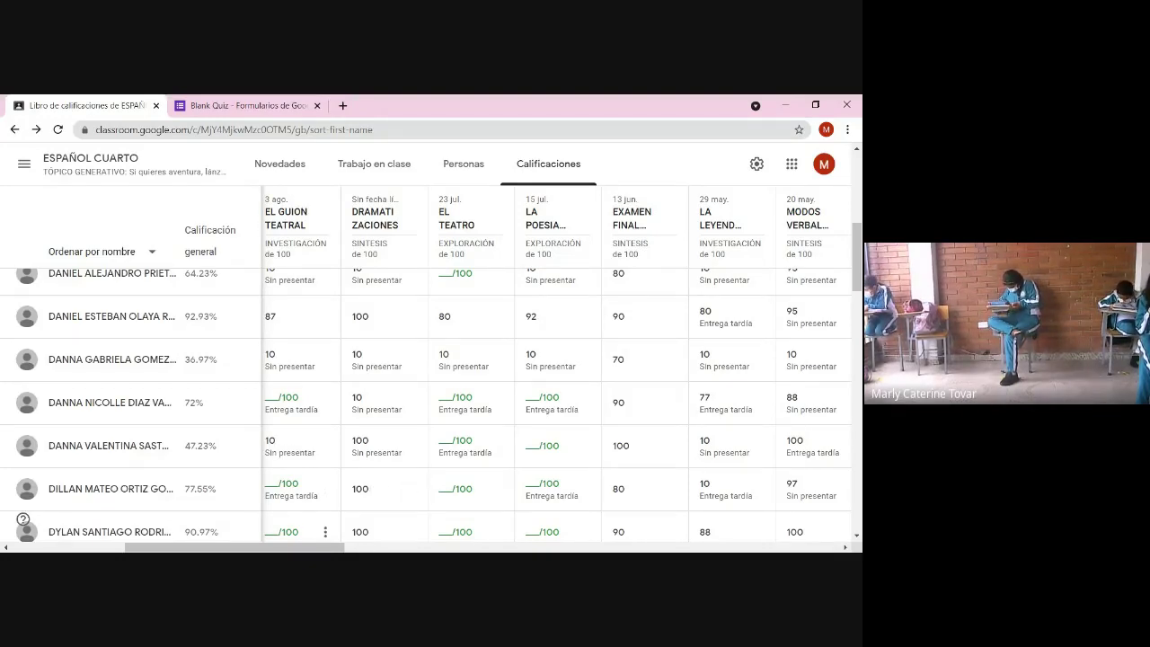
- Look over the August assignment grades of the remaining students, from first names beginning with H to the end of the class list
left_click_drag(300, 549, 184, 549)
scroll(24, 519, "down", 3)
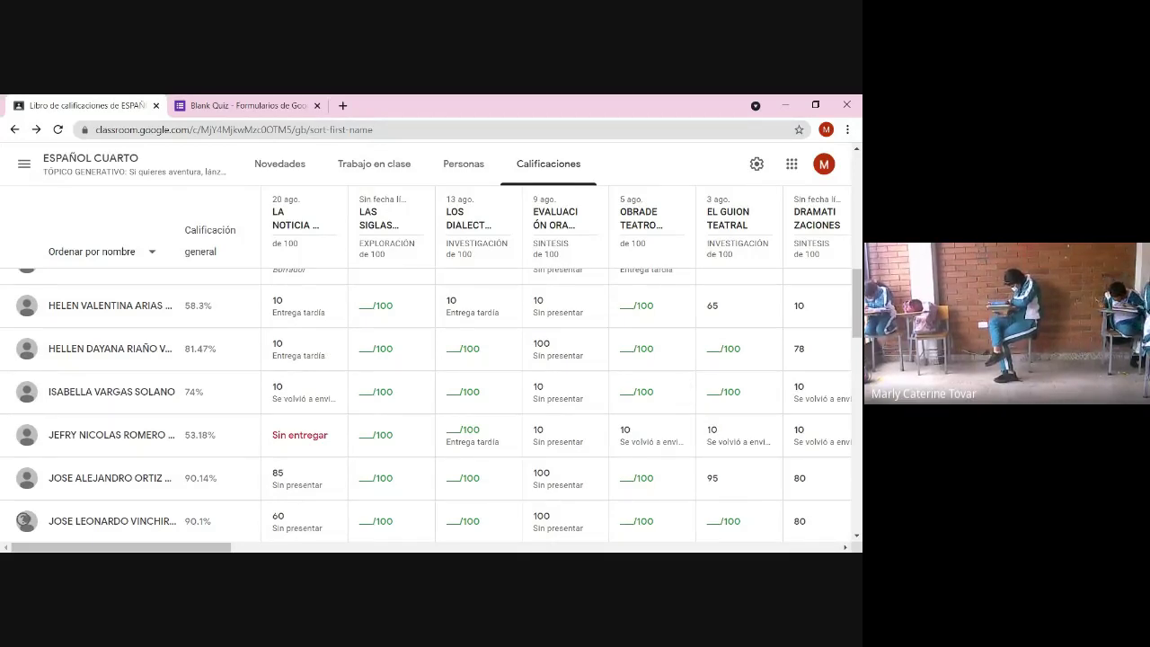
scroll(306, 435, "down", 1)
scroll(306, 449, "down", 3)
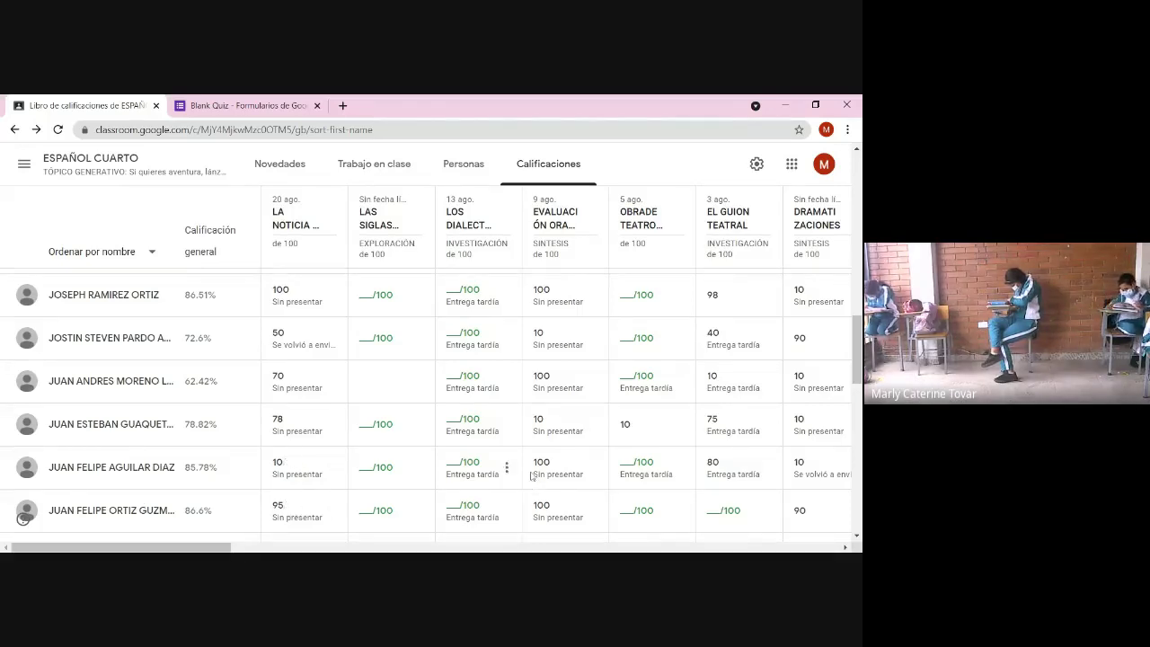
scroll(377, 441, "down", 3)
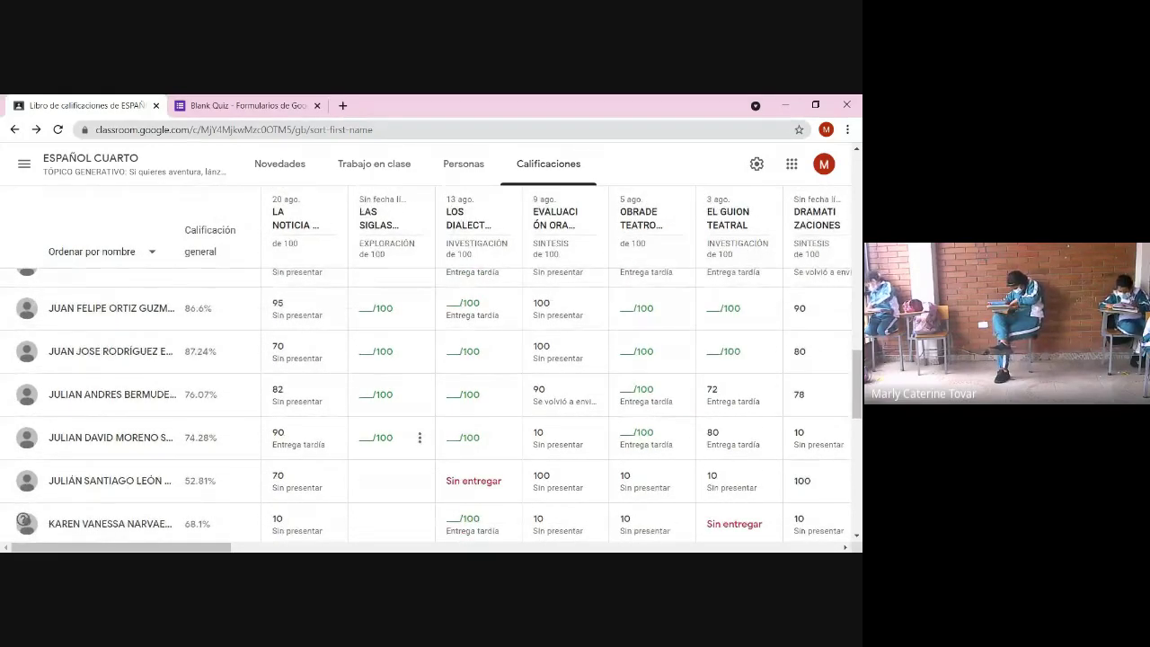
scroll(395, 438, "down", 8)
scroll(305, 335, "down", 3)
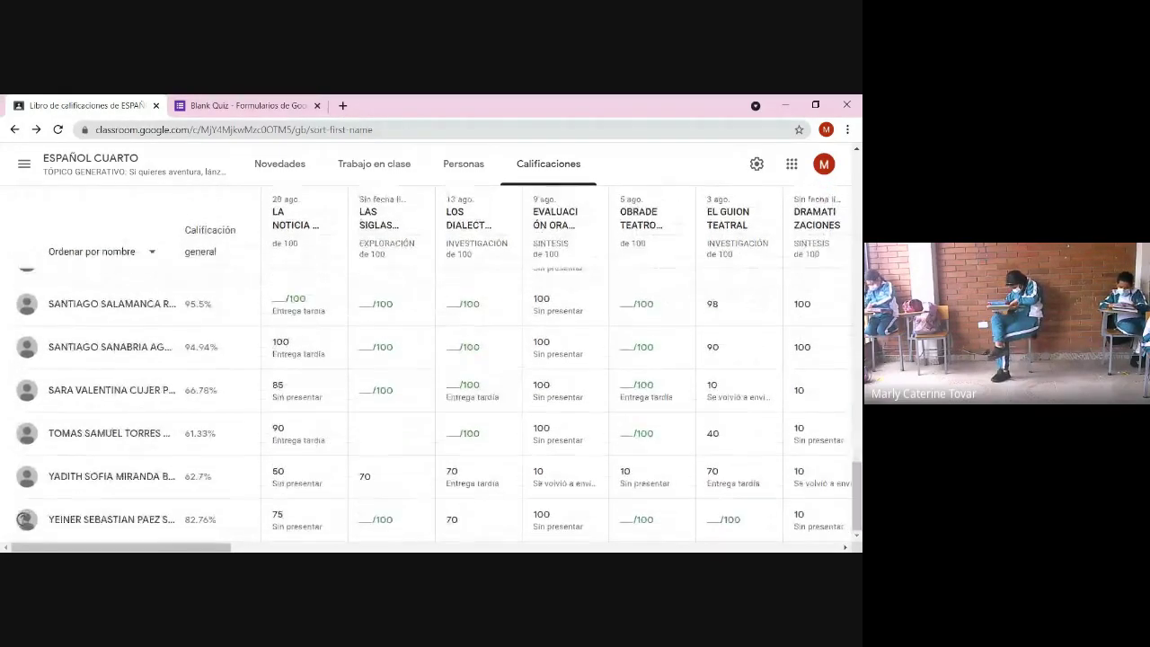